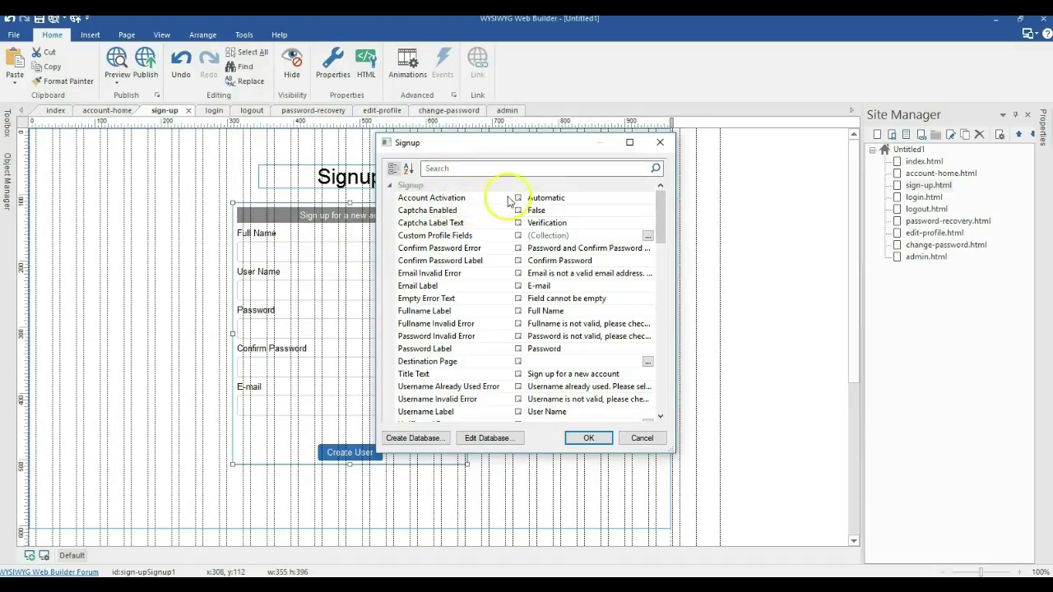
- Examine the account activation, captcha and custom profile field options in the signup form's properties
left_click(651, 198)
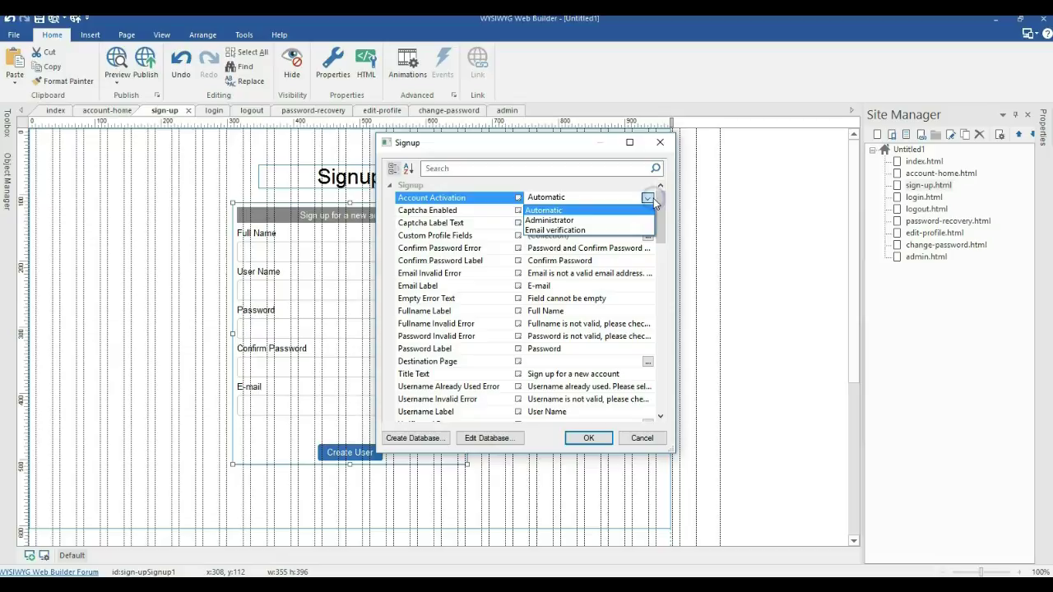
left_click(580, 222)
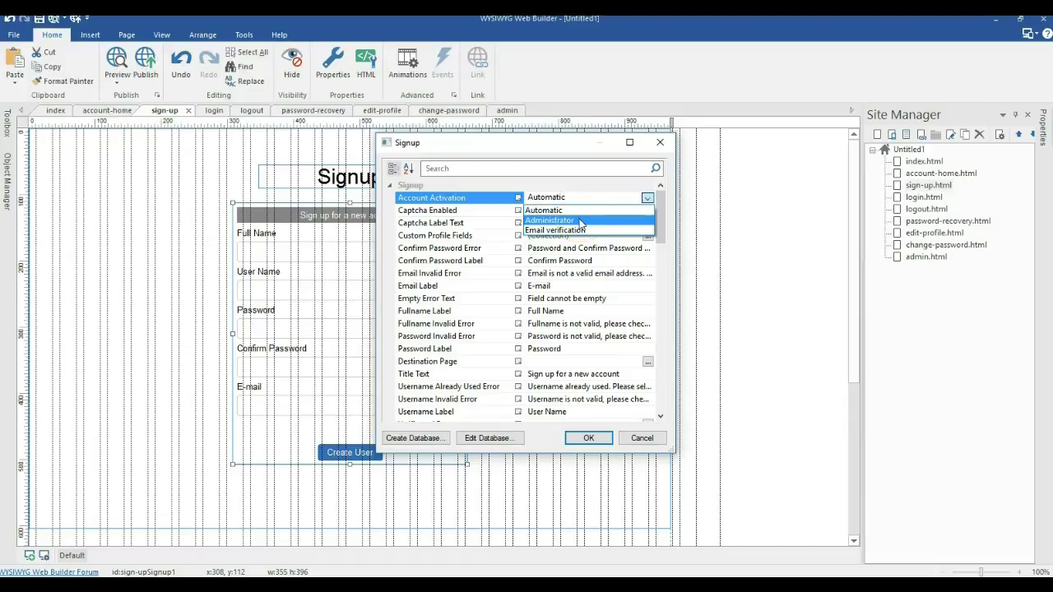
left_click(586, 233)
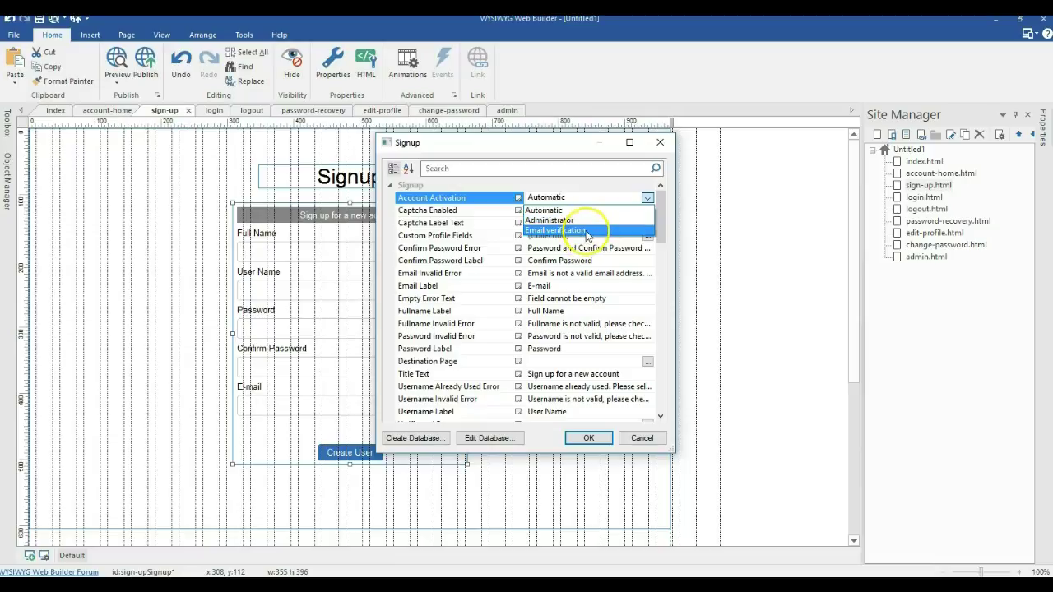
left_click(571, 180)
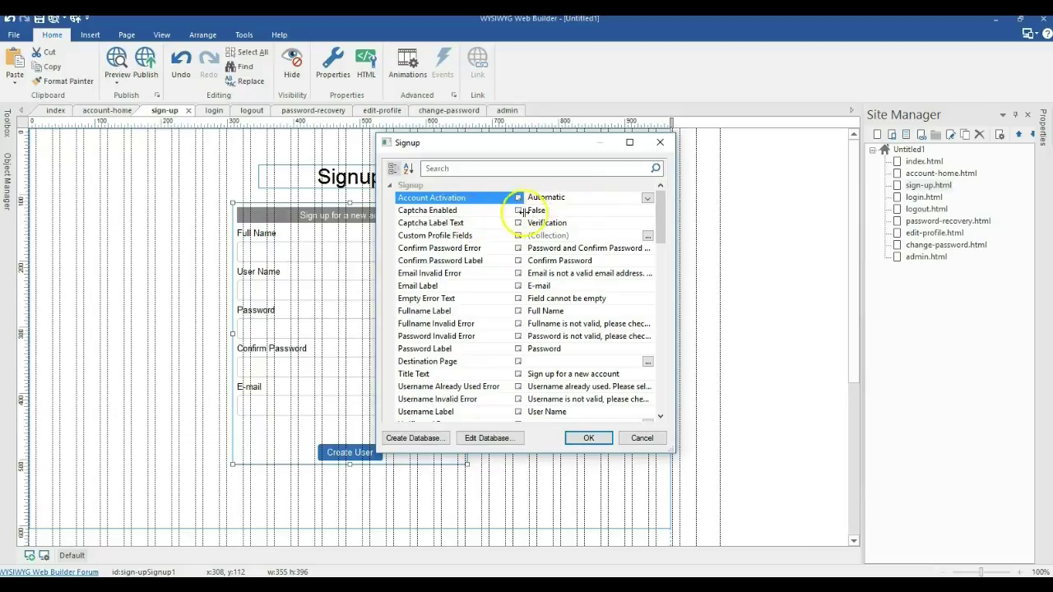
left_click(650, 211)
left_click(647, 210)
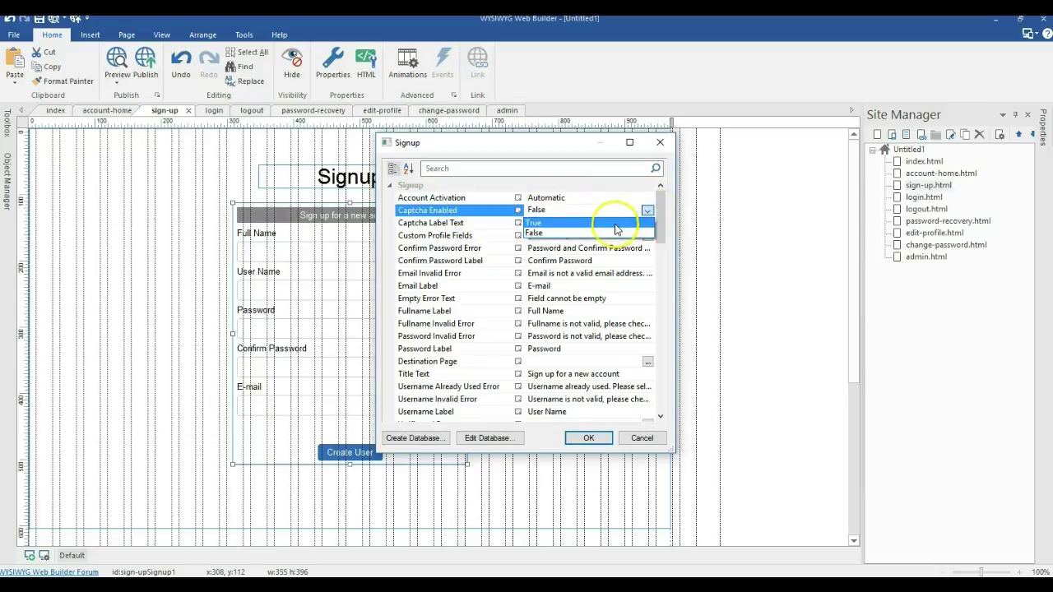
left_click(577, 192)
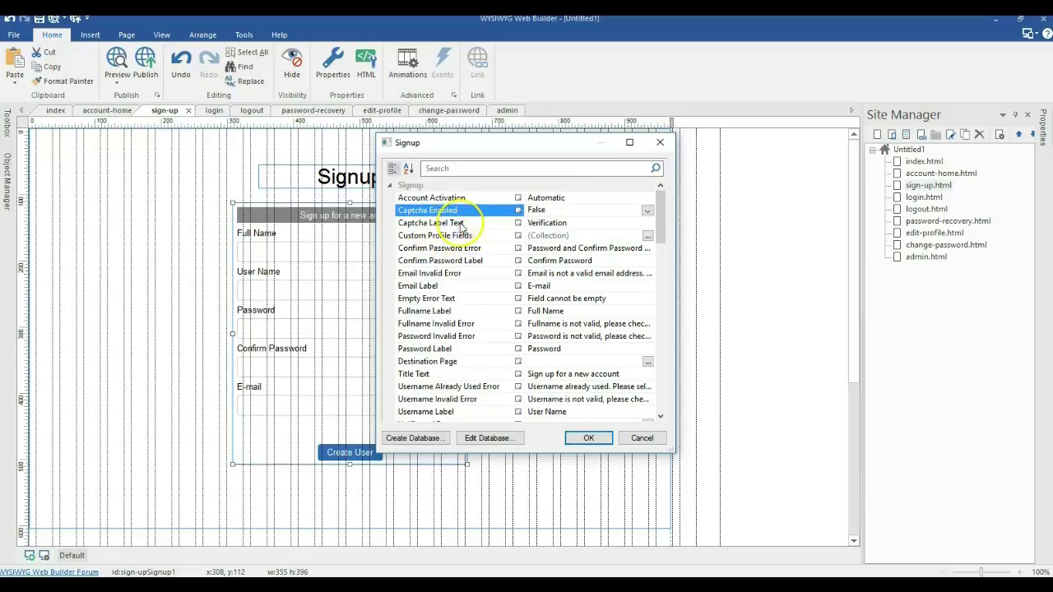
left_click(570, 223)
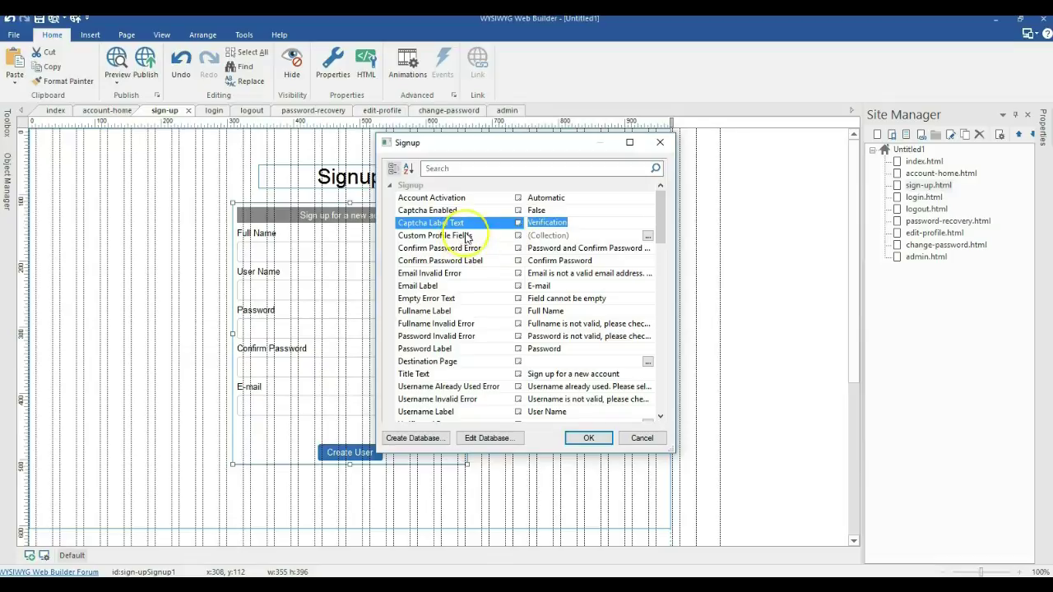
left_click(647, 238)
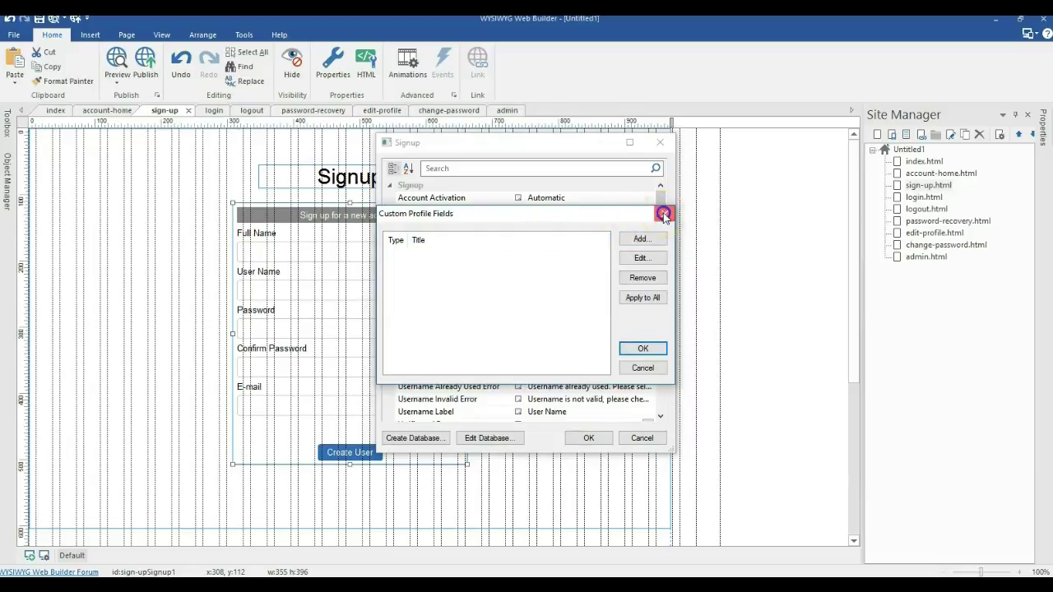
left_click(663, 215)
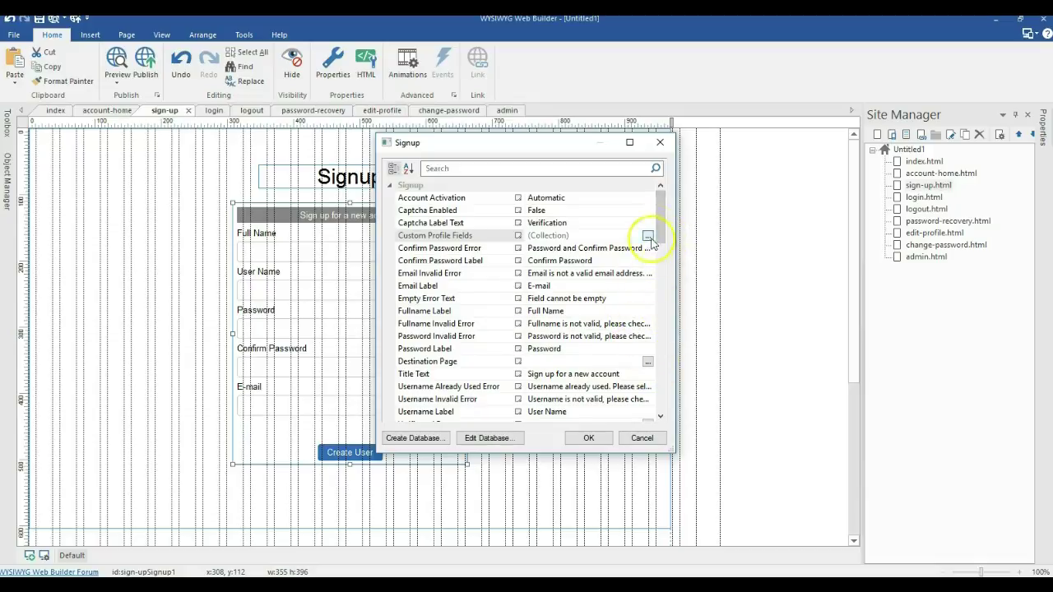
- Review the signup form's username label and email settings, including the admin email address
left_click_drag(661, 222, 658, 253)
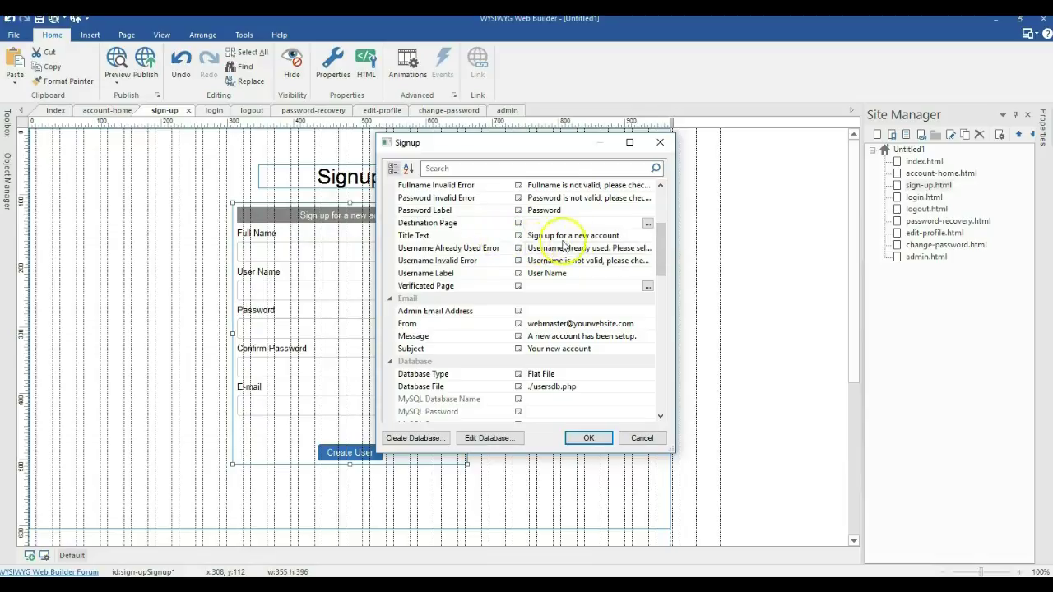
left_click_drag(464, 146, 505, 141)
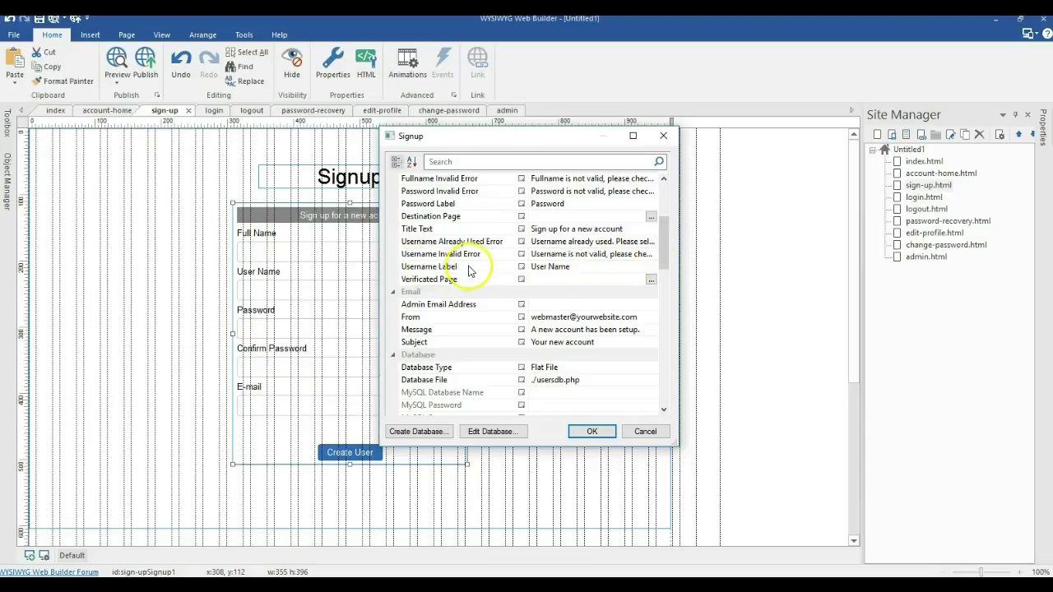
left_click(574, 268)
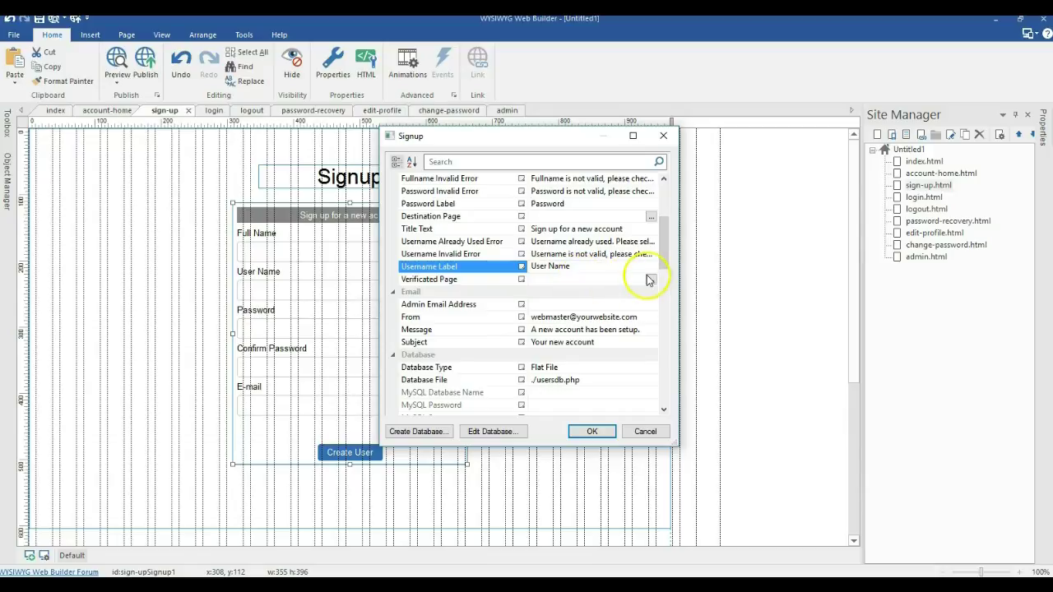
left_click(435, 304)
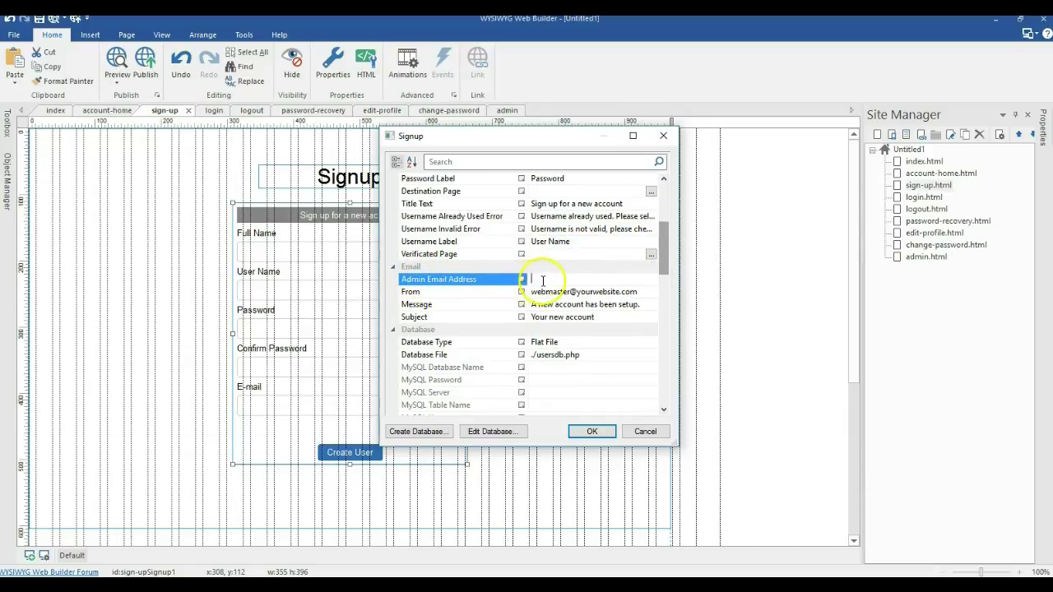
left_click(527, 280)
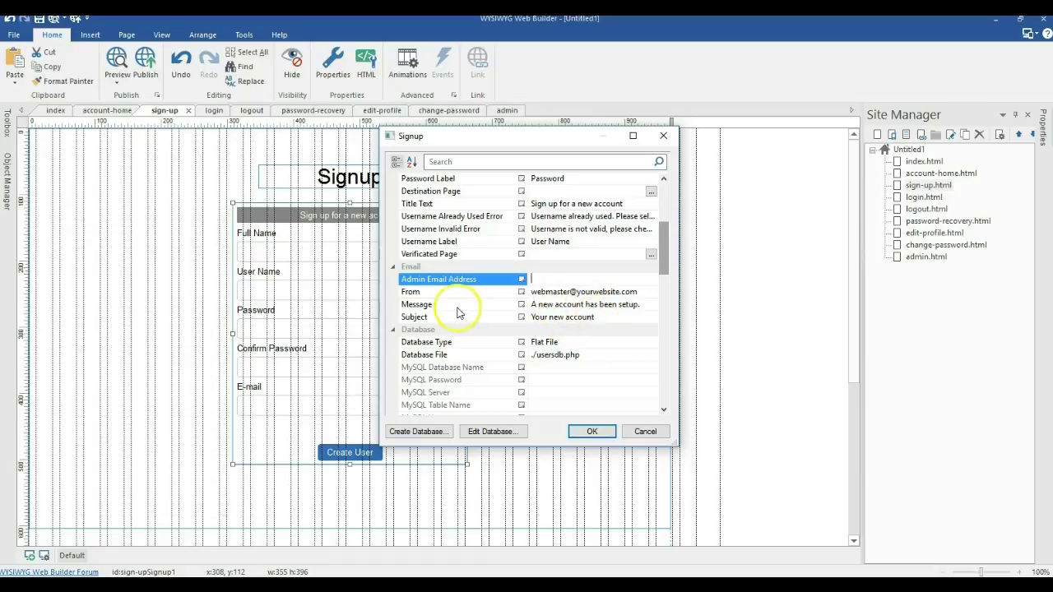
- Set the signup form's database type to MySQL
scroll(459, 313, "down", 1)
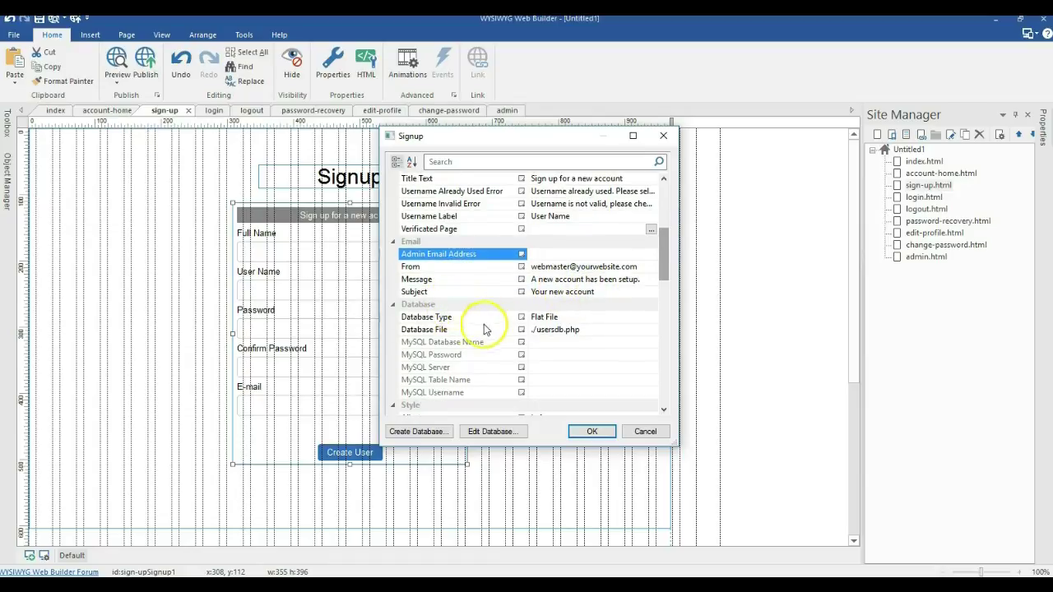
left_click(650, 316)
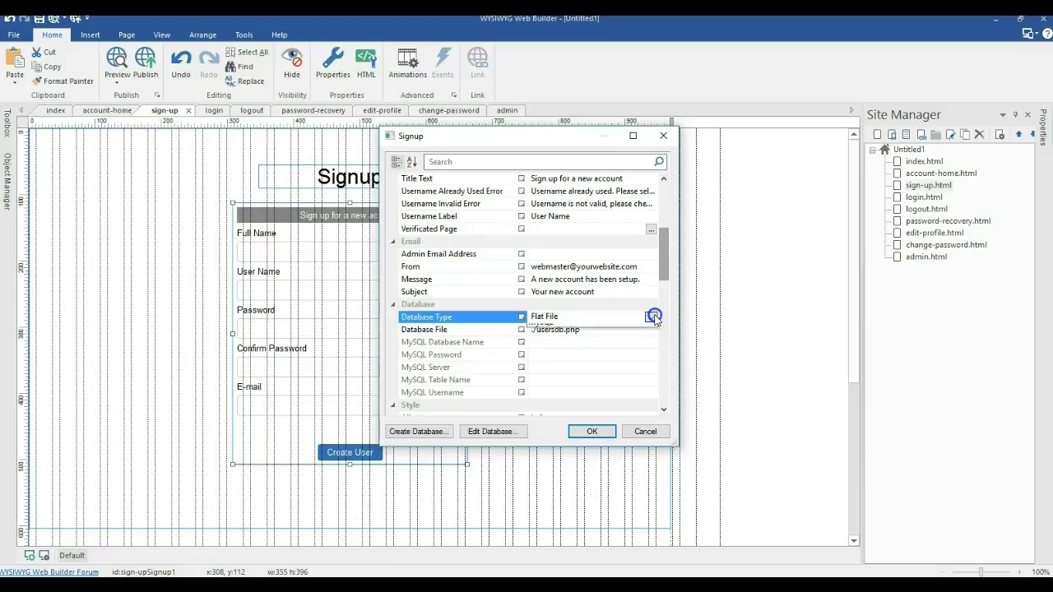
left_click(650, 318)
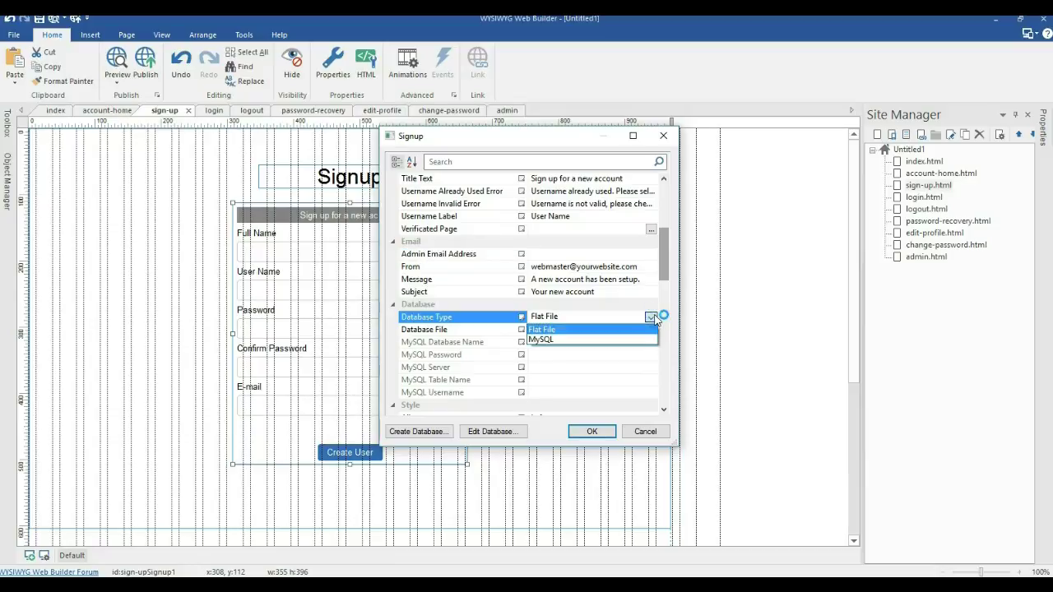
left_click(543, 339)
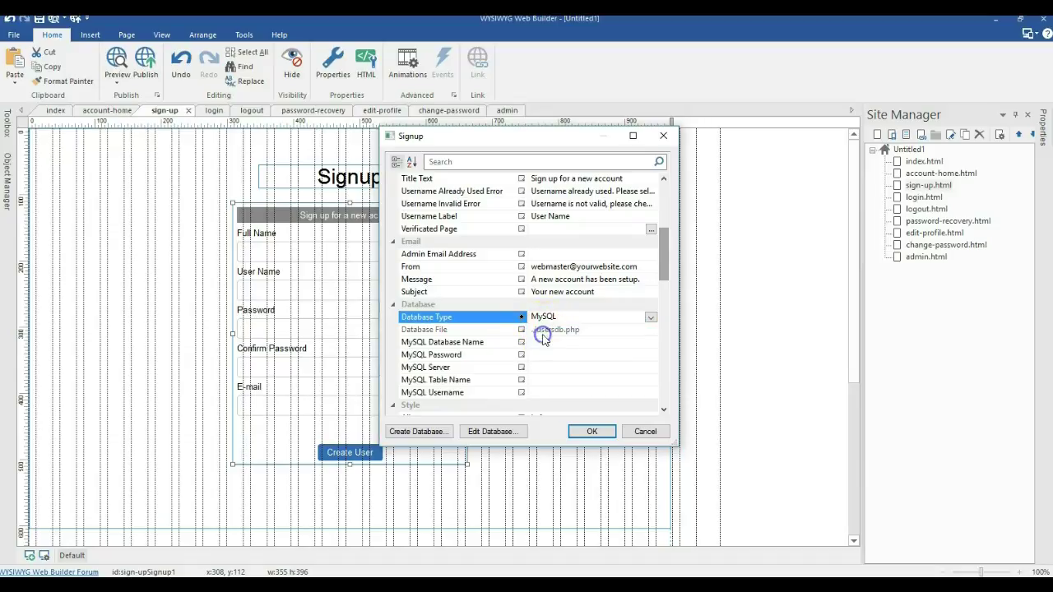
- Examine the signup form's MySQL connection fields and its general, button and textbox style settings
scroll(545, 337, "down", 1)
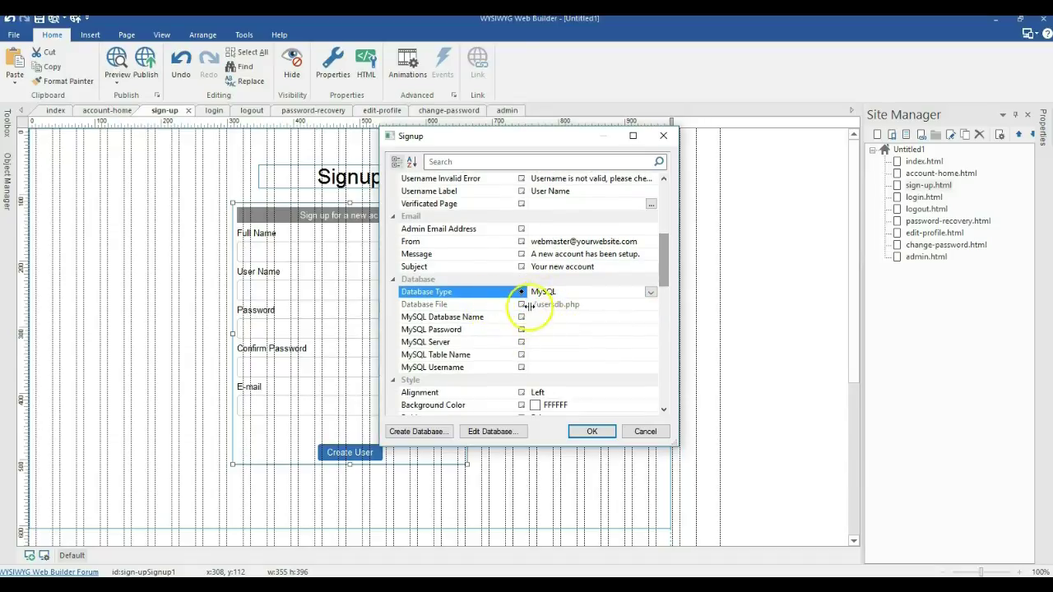
scroll(527, 305, "down", 2)
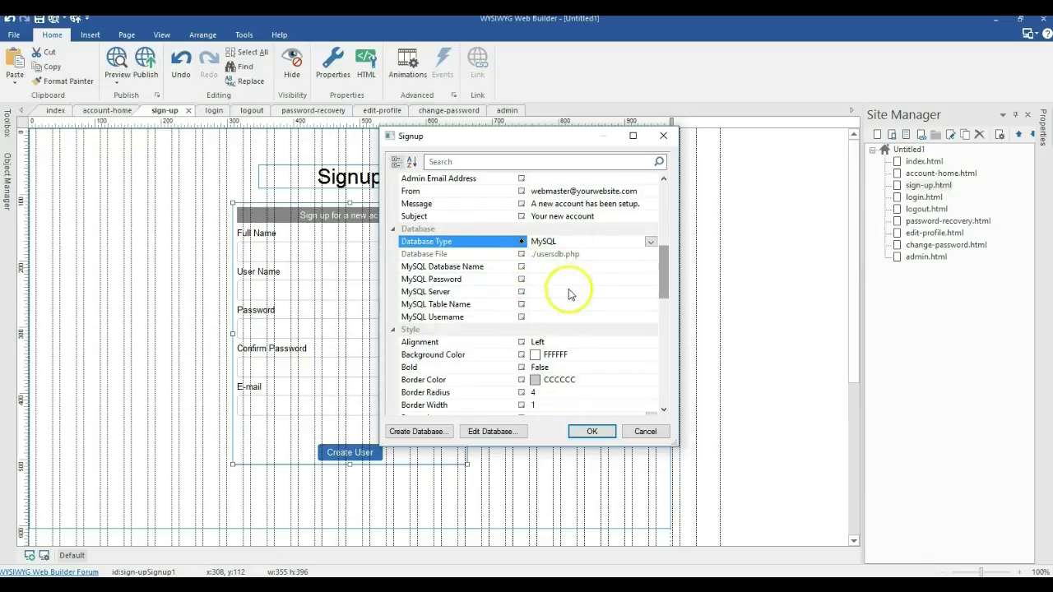
scroll(557, 301, "down", 2)
scroll(542, 284, "down", 5)
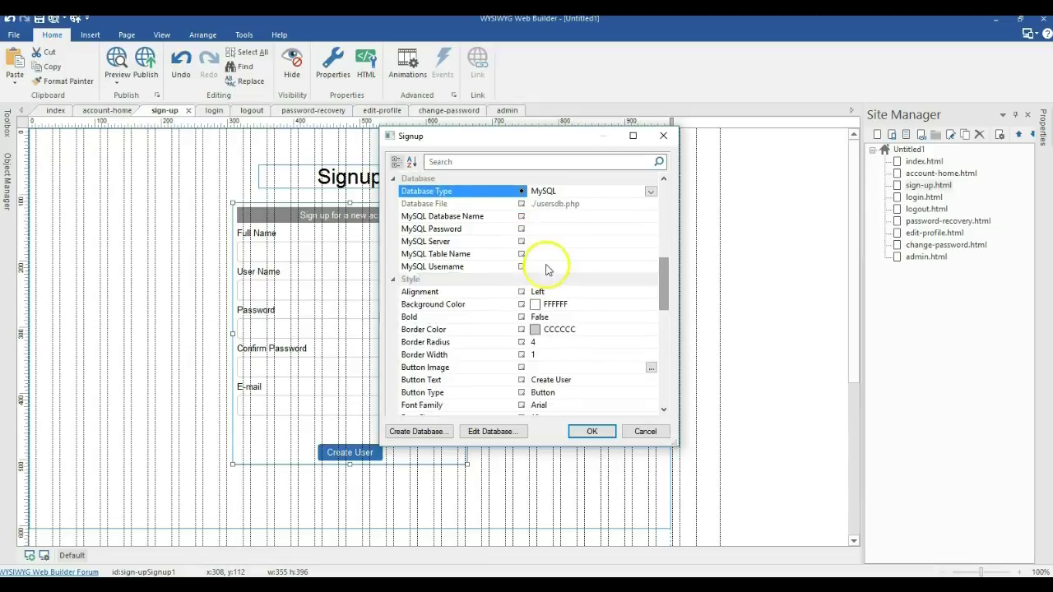
scroll(497, 260, "up", 3)
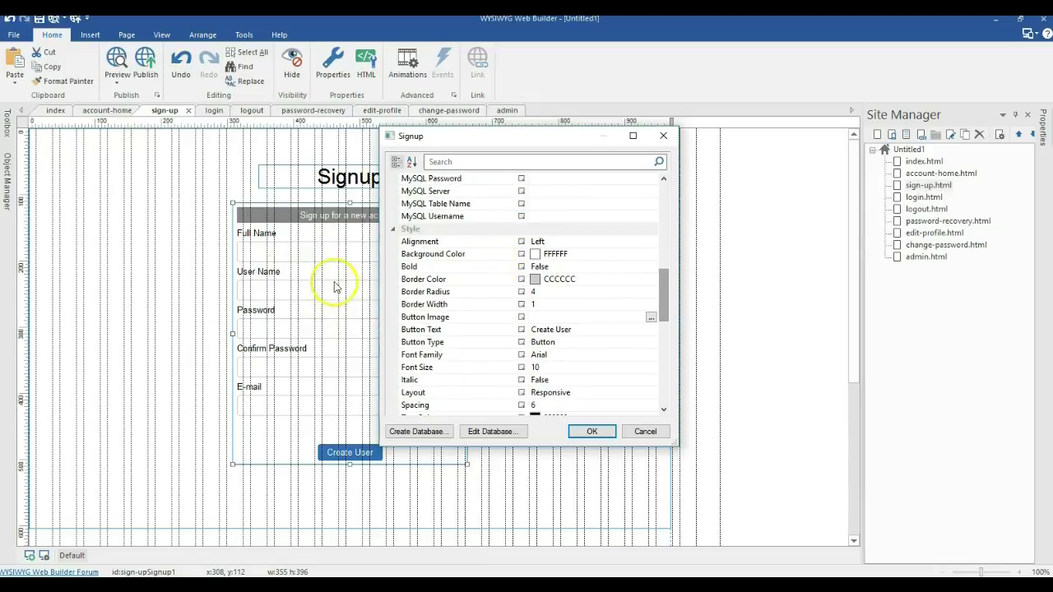
scroll(537, 306, "down", 1)
scroll(536, 247, "down", 5)
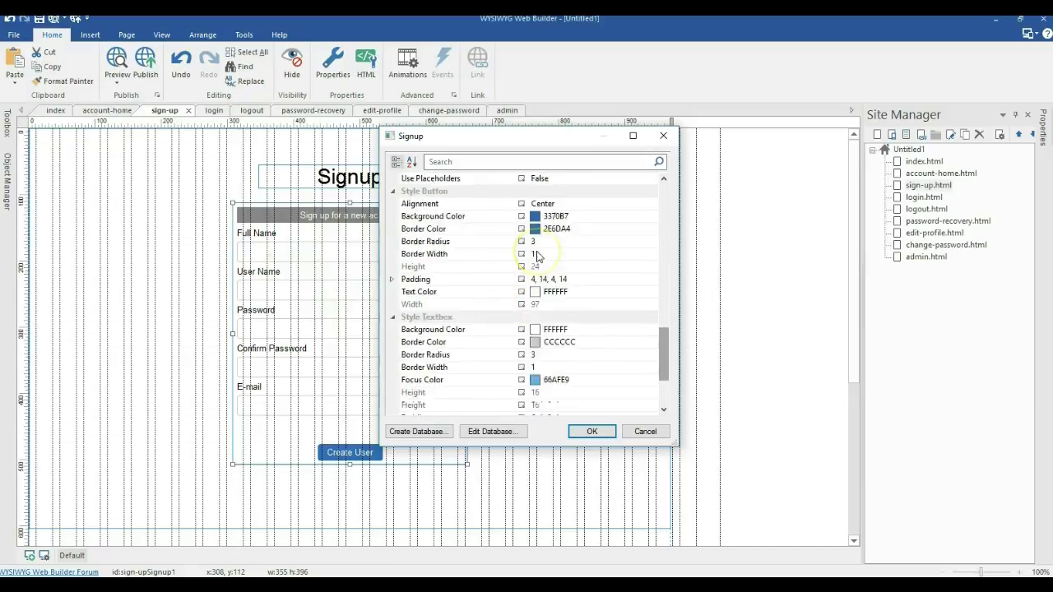
scroll(536, 256, "up", 8)
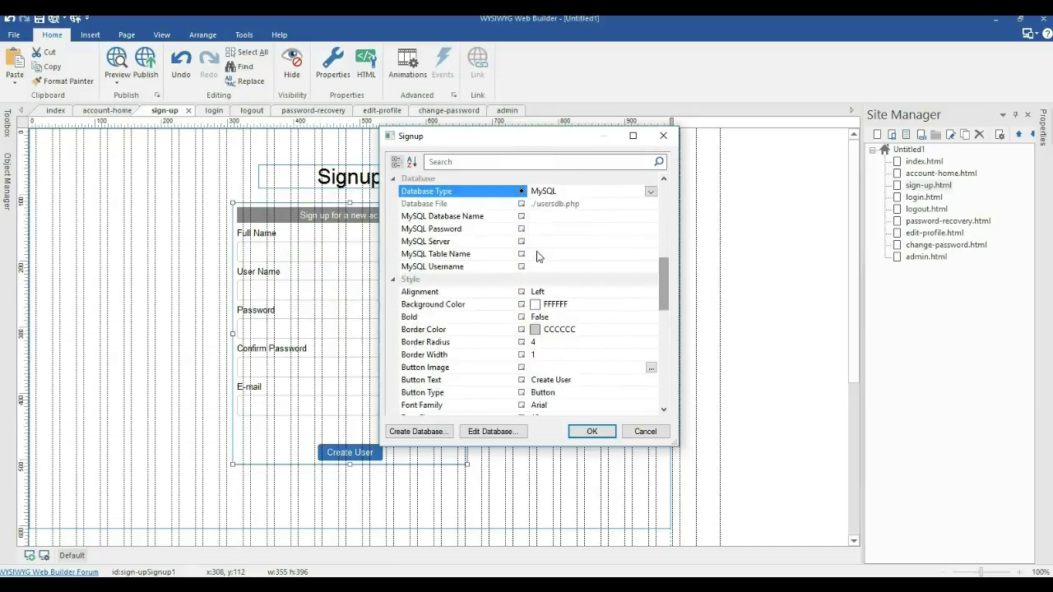
- Revisit the database settings, apply the signup form's properties and dismiss the PHP reminder
left_click(650, 254)
left_click(598, 274)
left_click(591, 432)
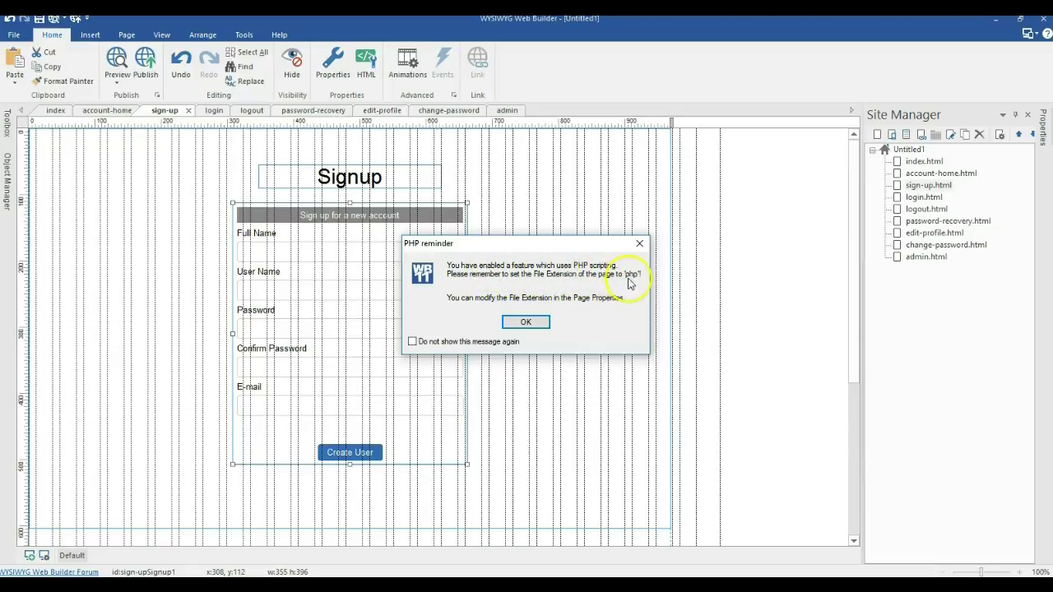
left_click(523, 324)
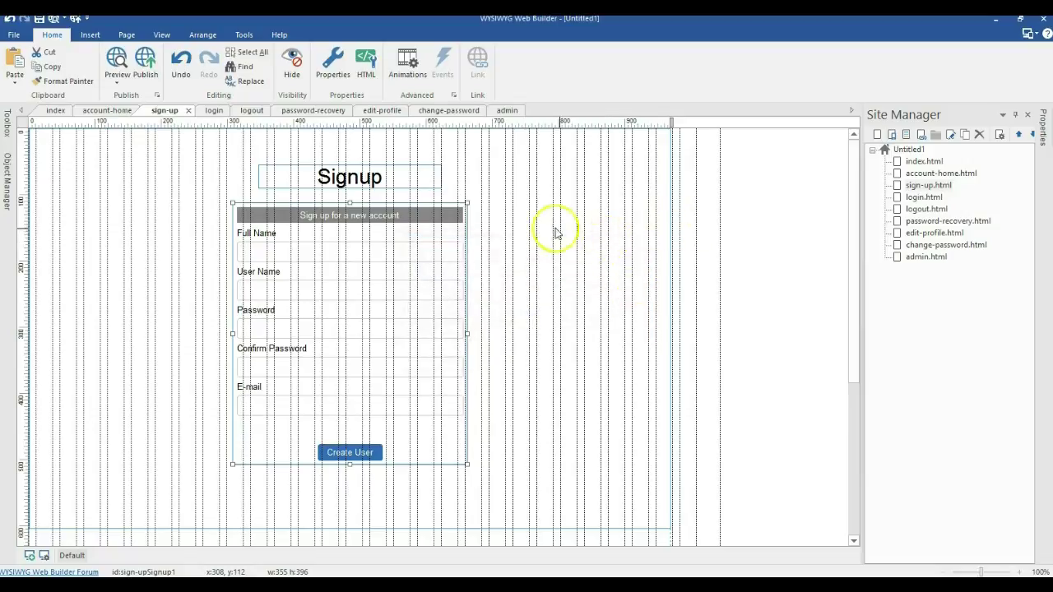
- Change the sign-up page's file extension to php in its page properties
right_click(687, 198)
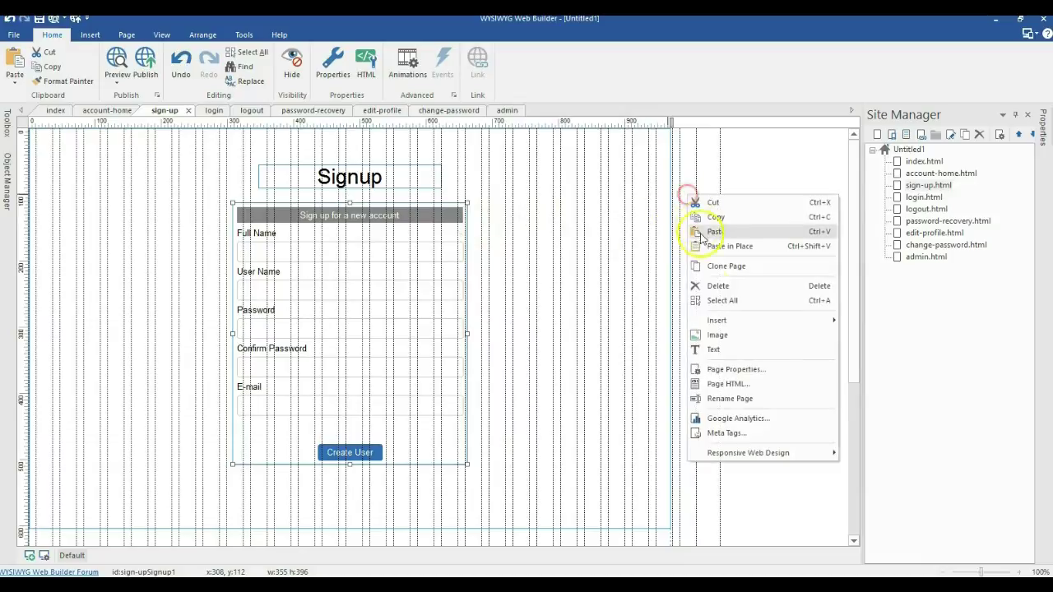
left_click(718, 369)
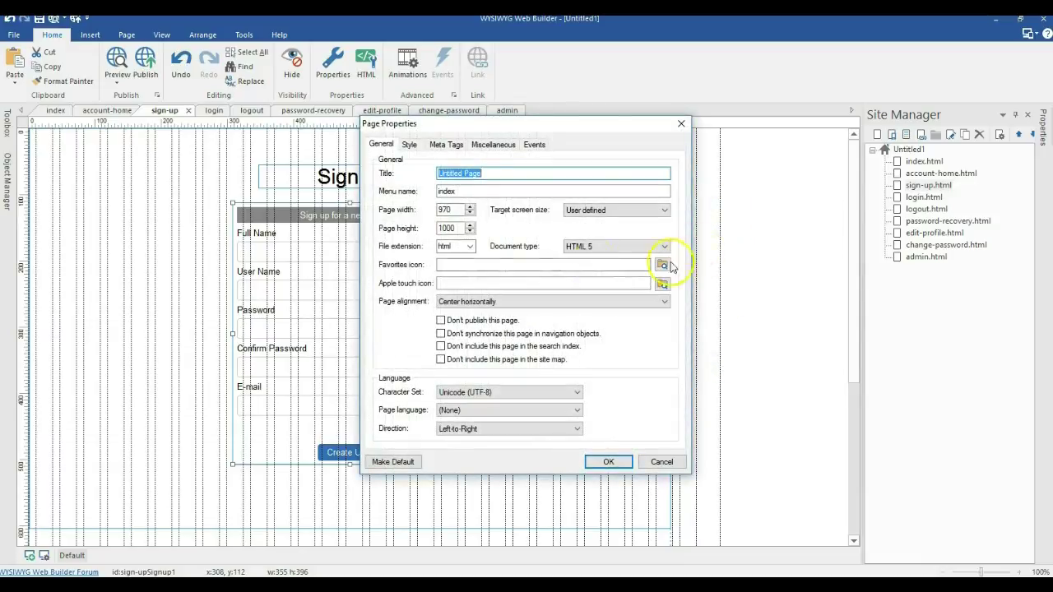
left_click(469, 247)
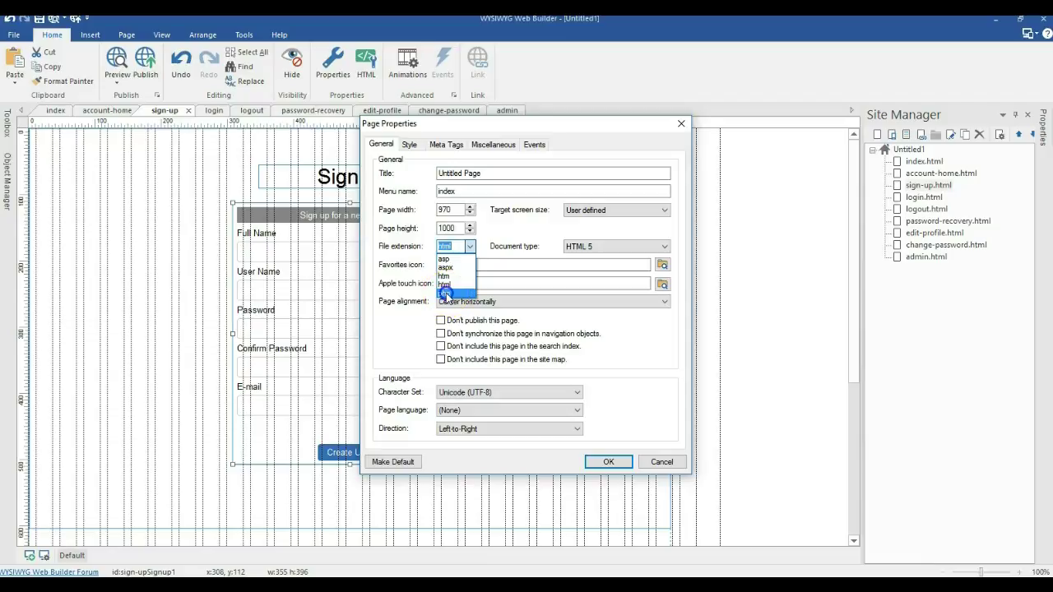
left_click(445, 294)
left_click(606, 461)
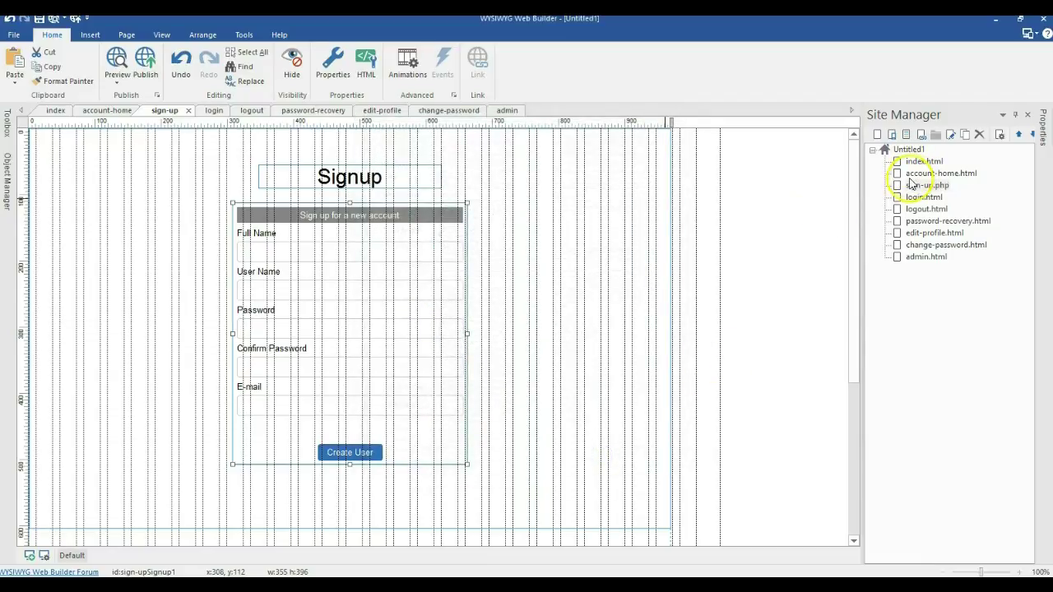
- Rename the page account-home.html to account-home.php in the site structure
left_click(918, 175)
right_click(919, 176)
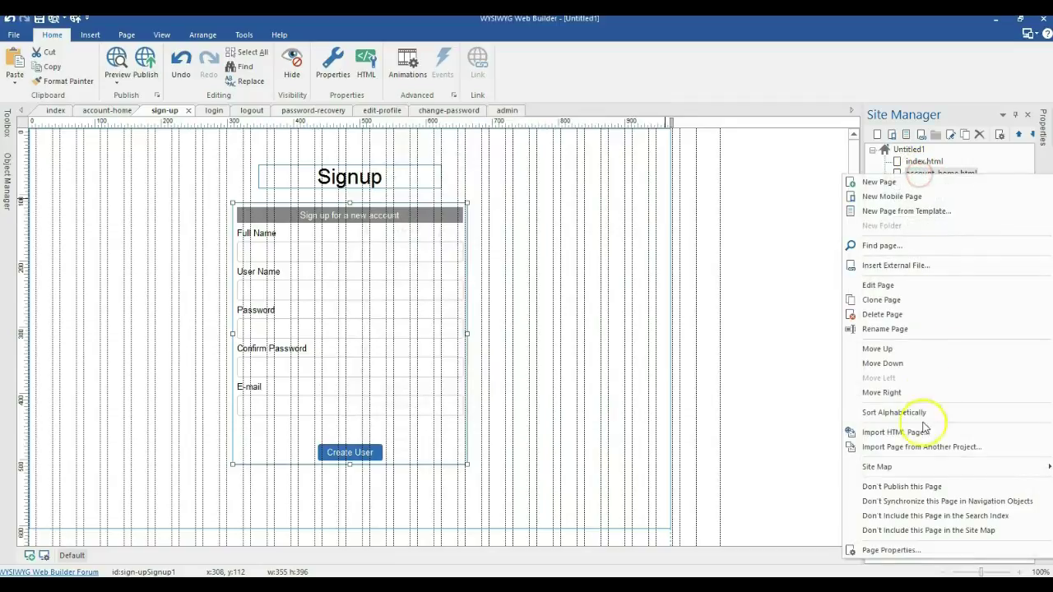
left_click(898, 331)
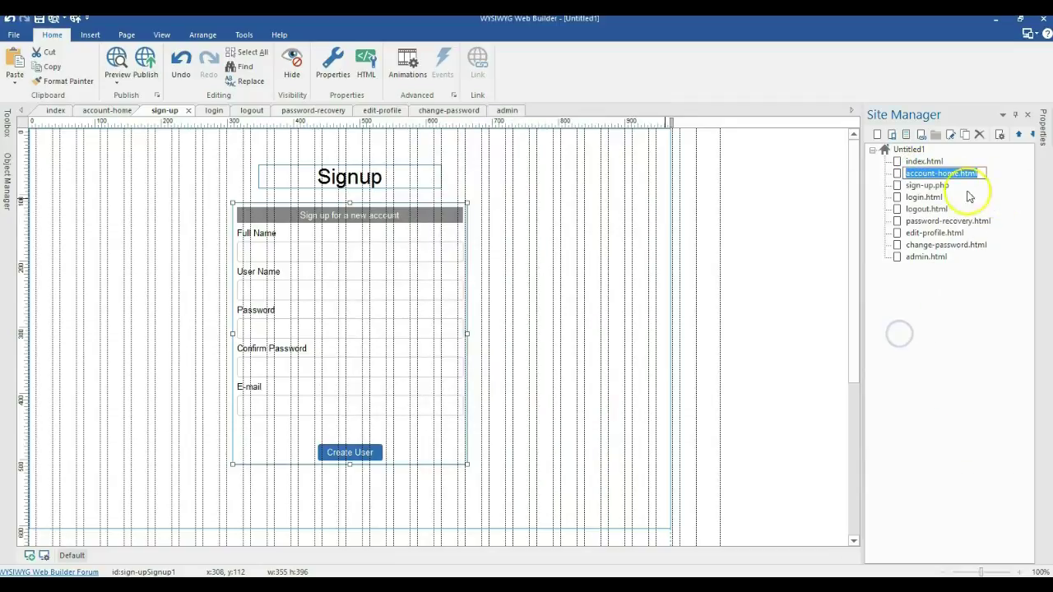
left_click(959, 172)
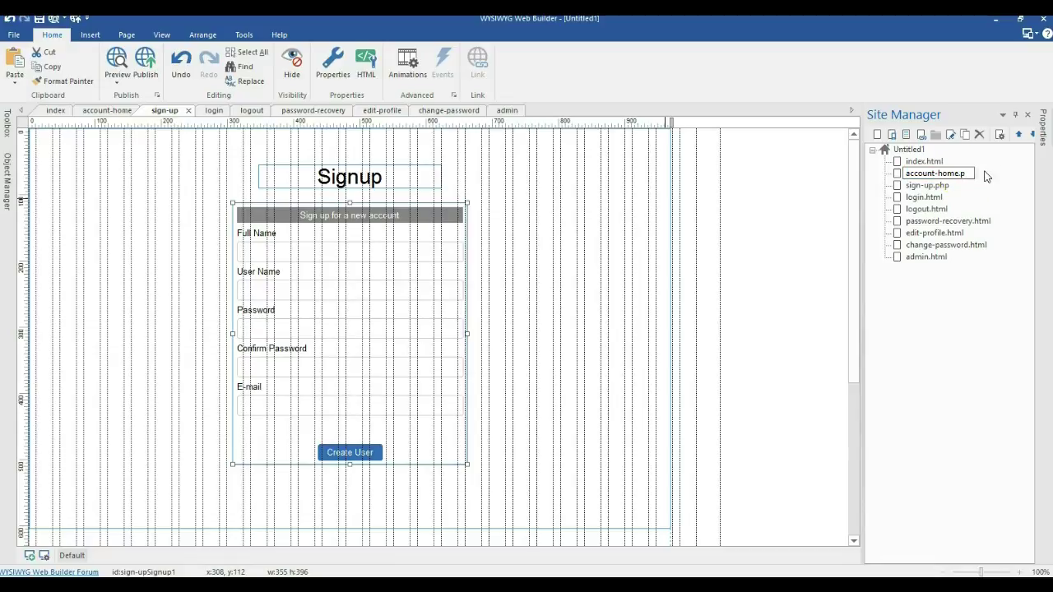
type("php")
left_click(949, 196)
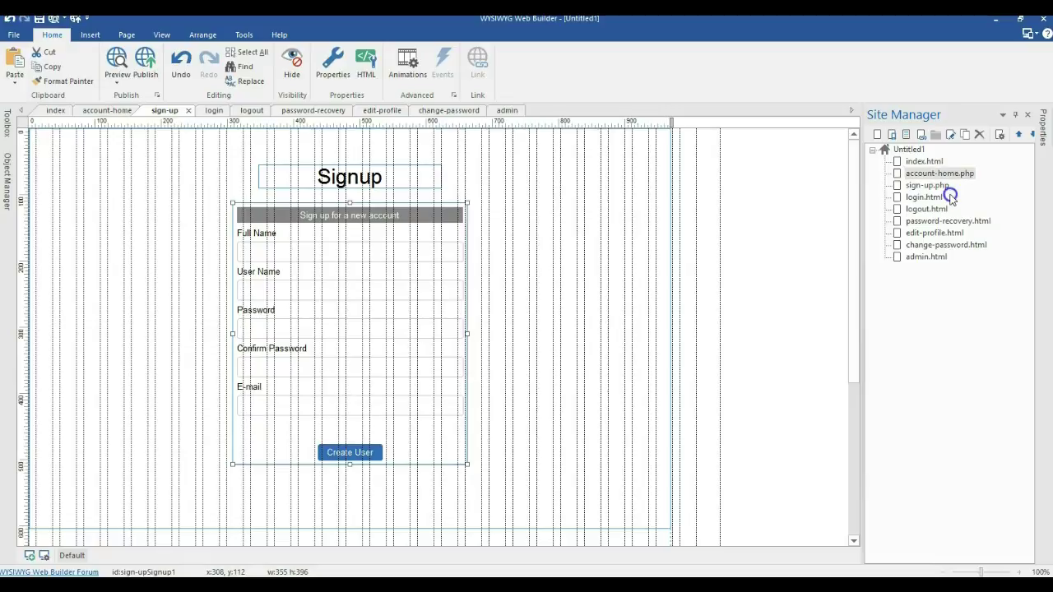
- Rename the login and logout pages in the site structure to login.php and logout.php
right_click(936, 203)
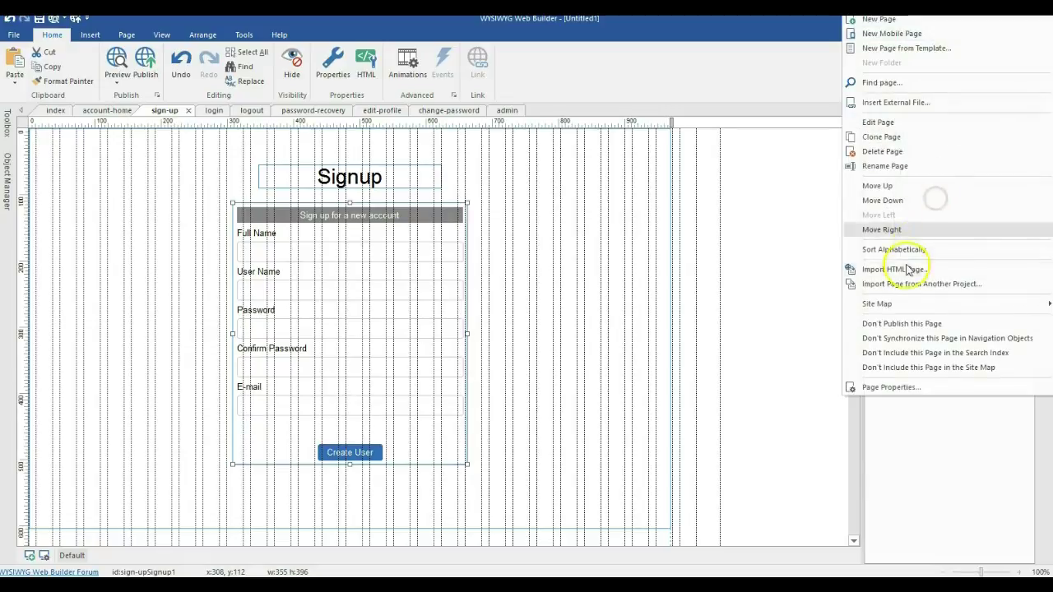
left_click(891, 169)
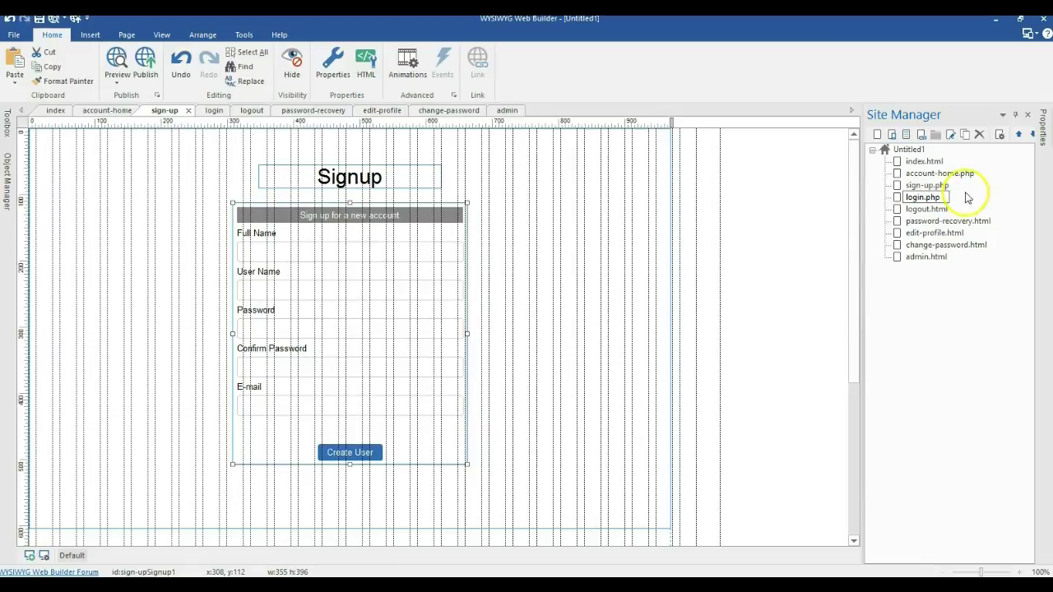
right_click(946, 210)
left_click(878, 169)
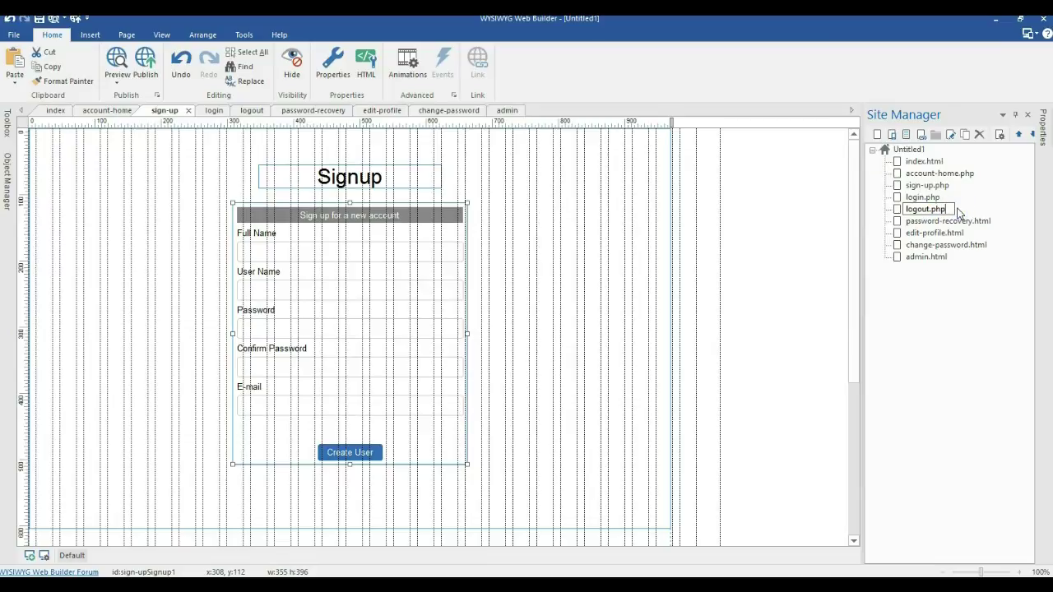
- Rename the password recovery and profile editing pages to password-recovery.php and edit-profile.php
right_click(912, 220)
left_click(896, 164)
left_click(975, 220)
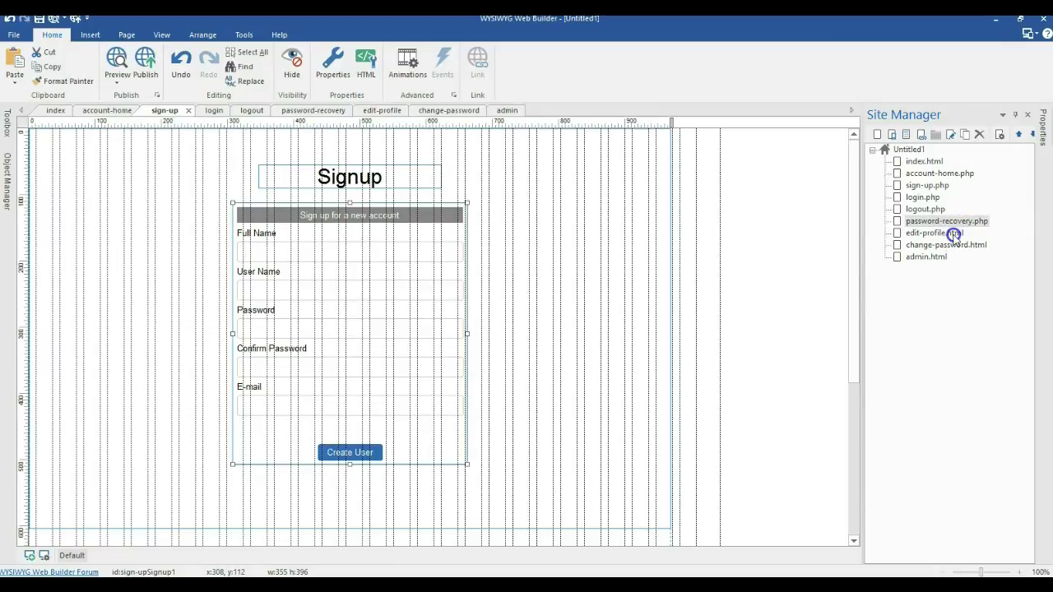
right_click(954, 234)
left_click(923, 164)
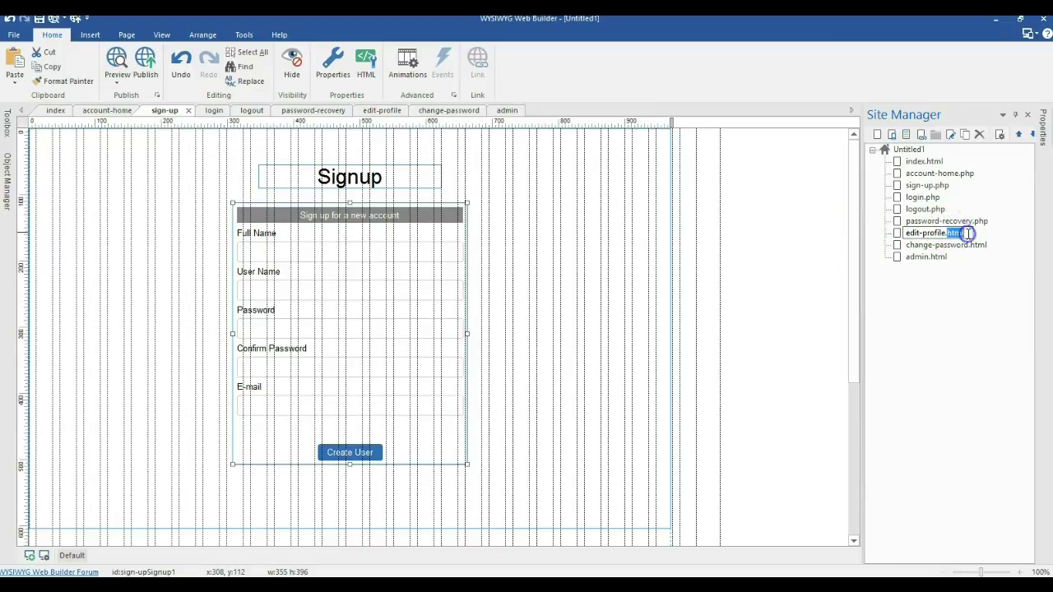
key("Return")
- Rename the last two HTML pages in the site structure to change-password.php and admin.php
right_click(963, 245)
left_click(907, 166)
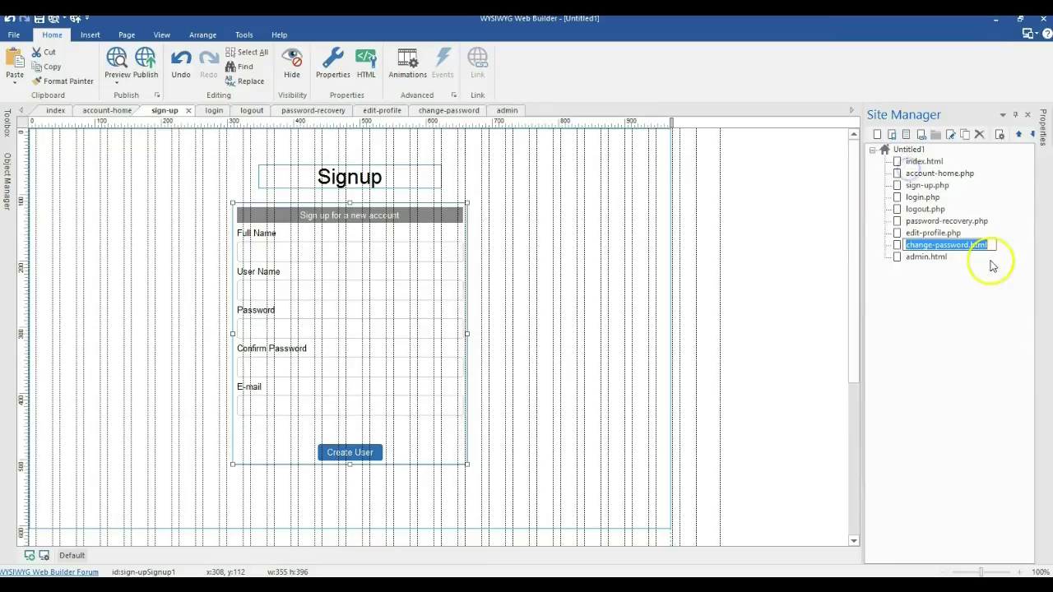
double_click(976, 244)
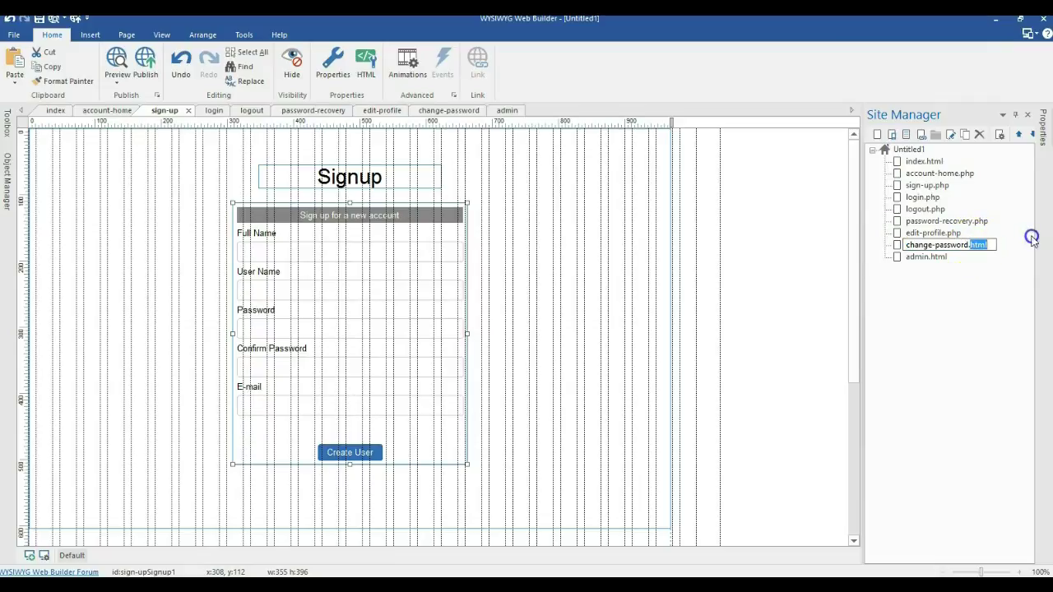
left_click(973, 298)
right_click(929, 256)
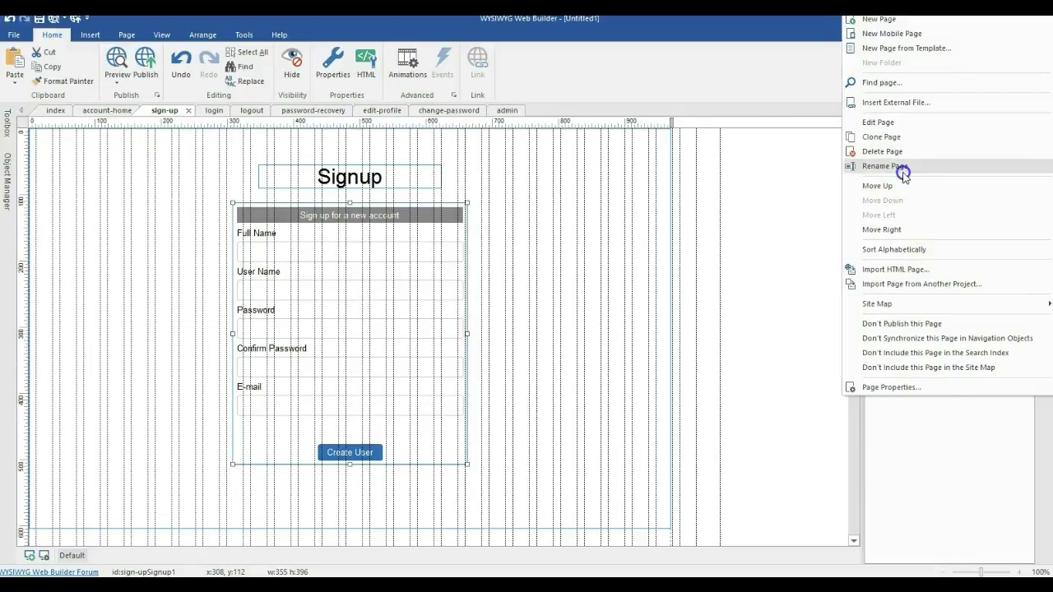
left_click(903, 170)
double_click(955, 256)
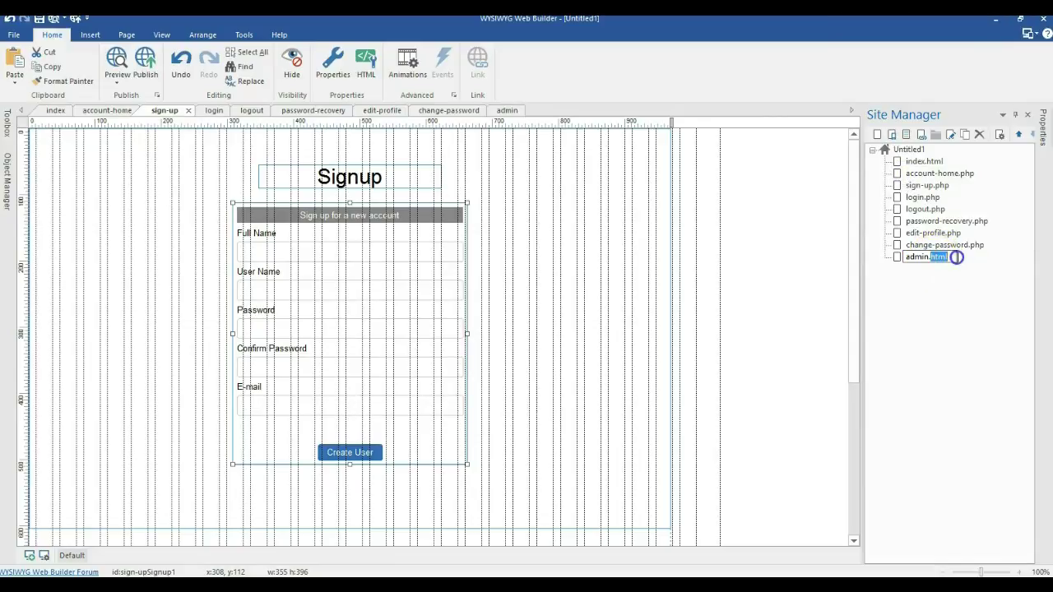
left_click(957, 262)
- Open the login page and set its login form's button text to Sign
double_click(921, 162)
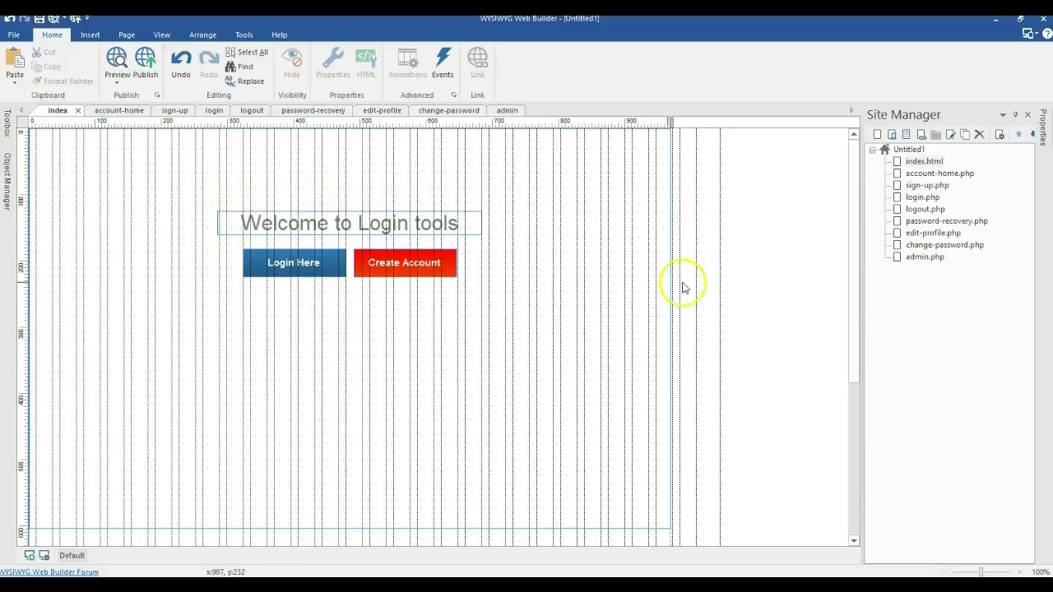
double_click(922, 197)
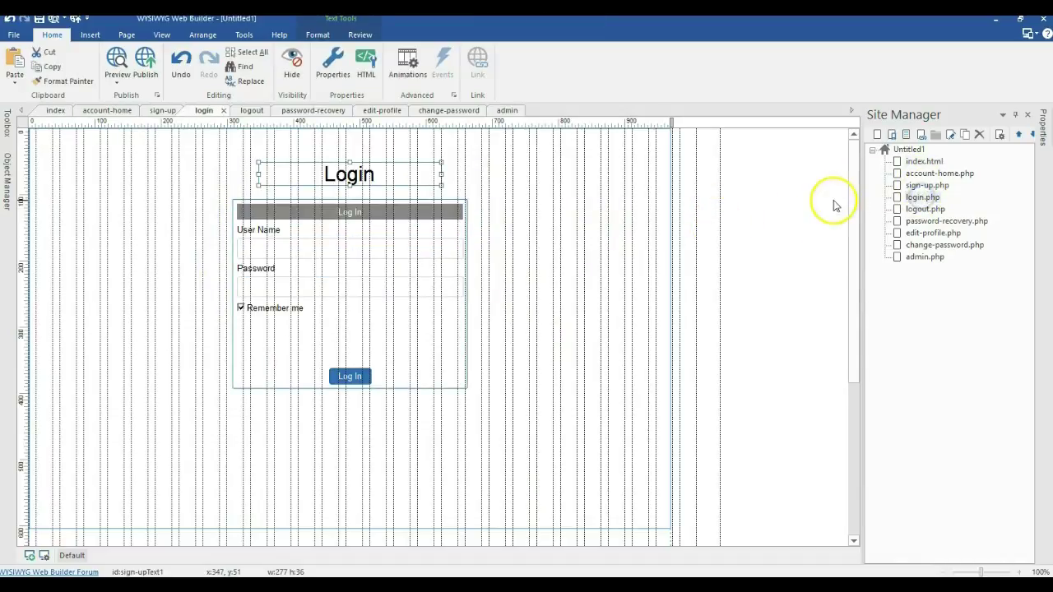
double_click(444, 233)
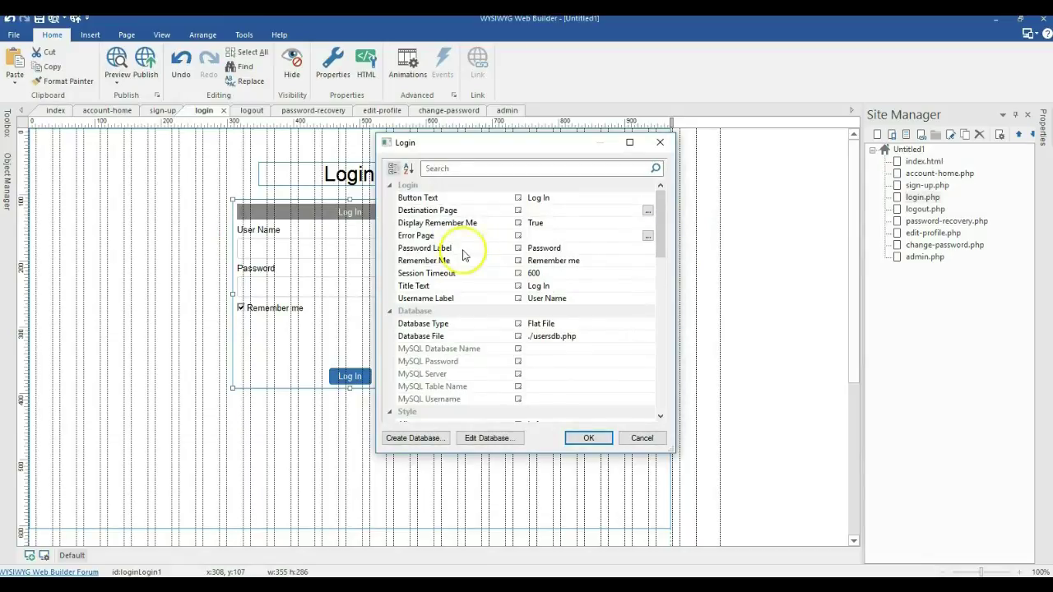
left_click_drag(422, 149, 483, 146)
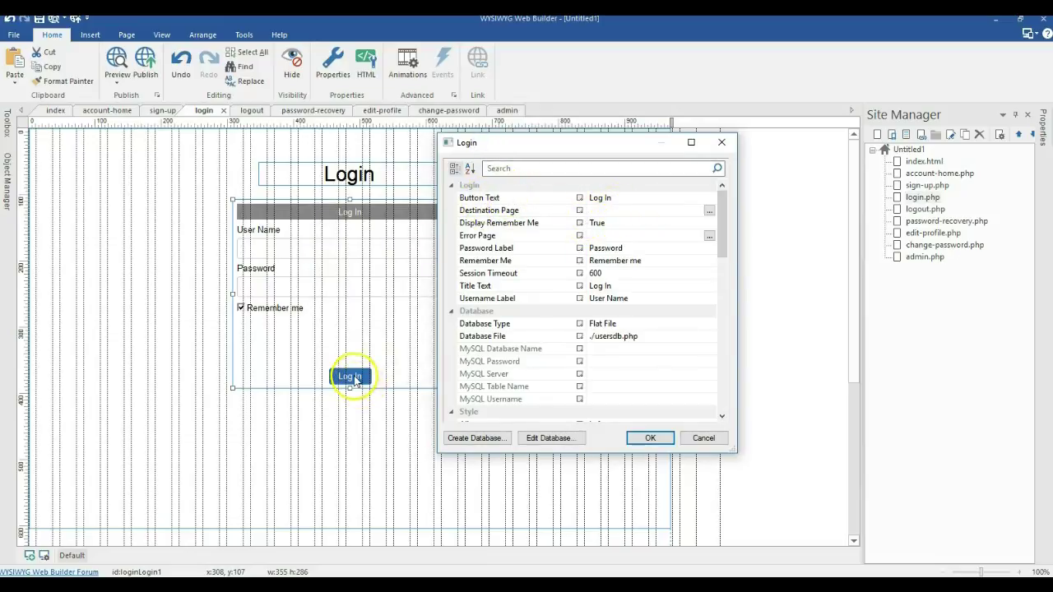
double_click(604, 200)
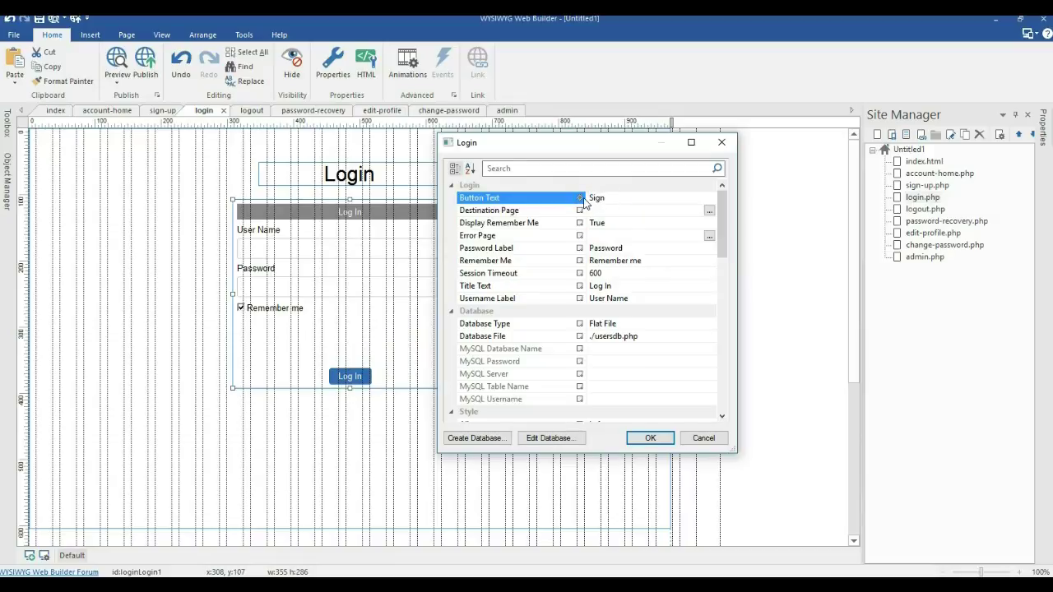
left_click(649, 438)
- Set the login form's button text to Log in, review its session timeout and database settings, and apply the properties
double_click(361, 339)
double_click(576, 200)
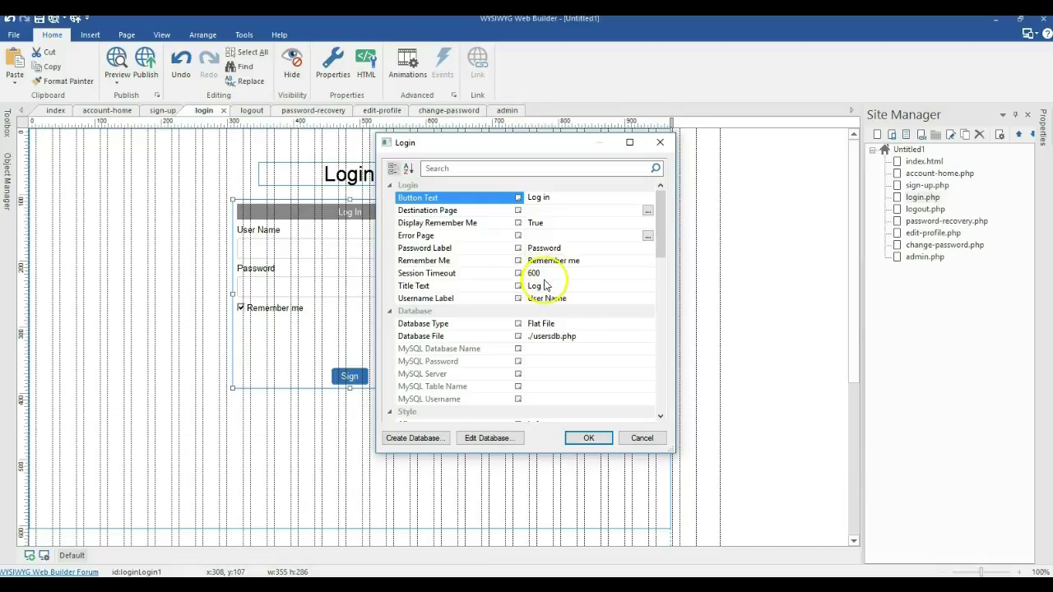
left_click(540, 273)
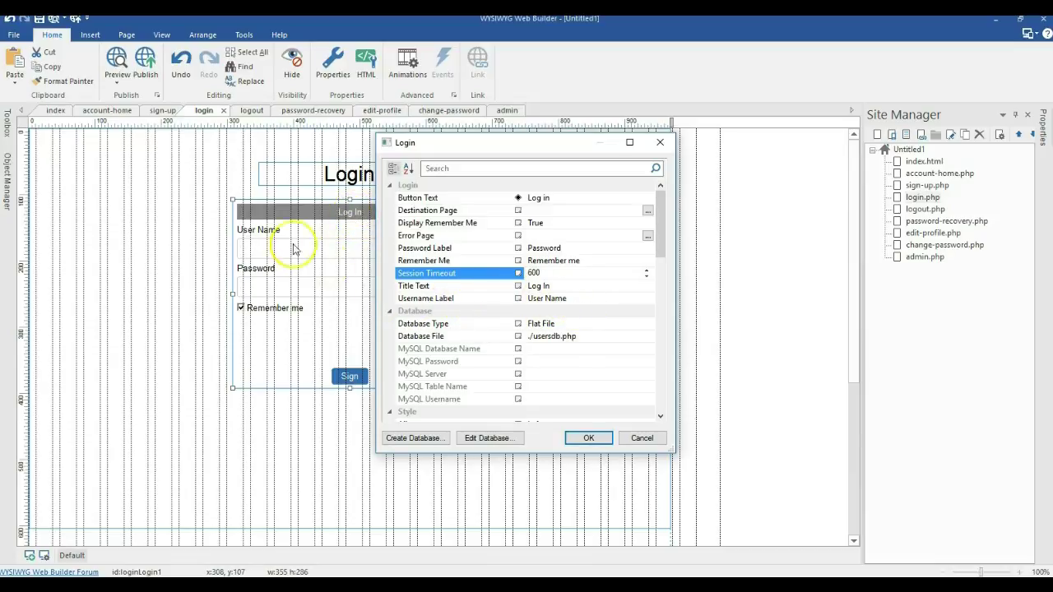
scroll(573, 352, "down", 2)
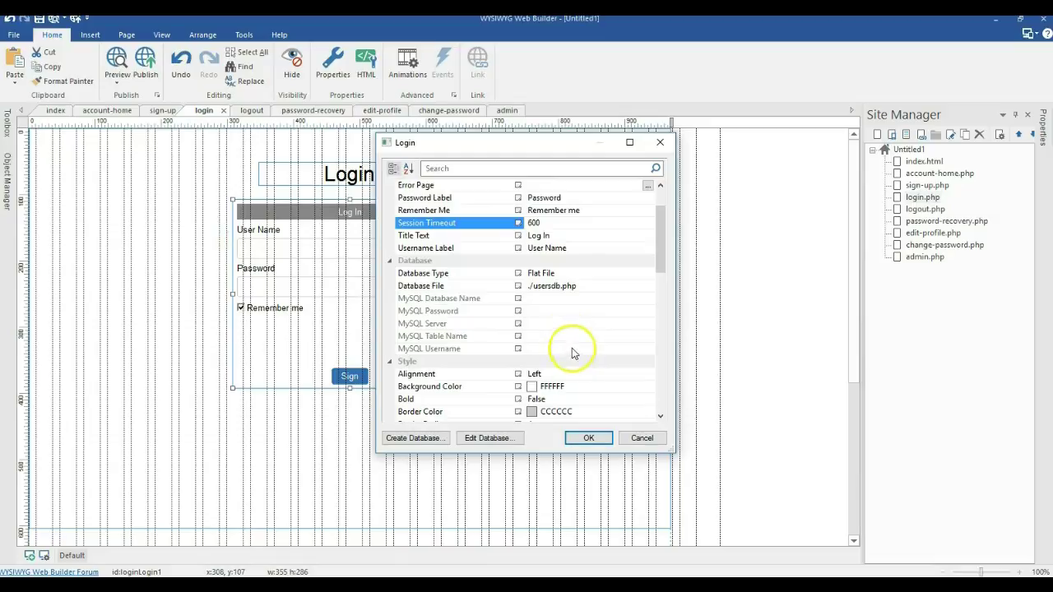
scroll(574, 351, "down", 1)
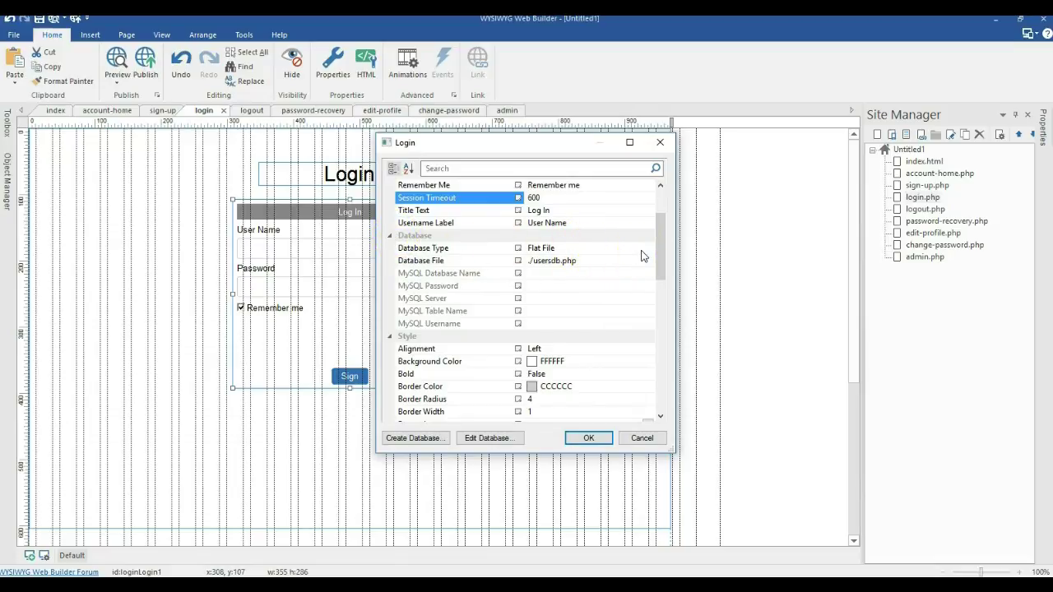
left_click(589, 438)
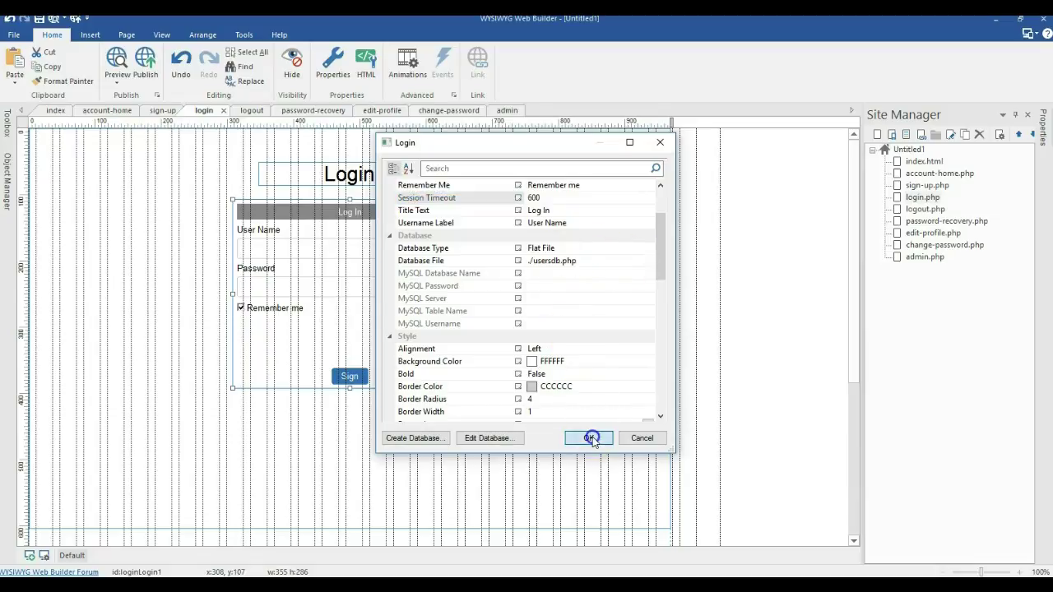
- Link the word "here" in the logout page's account alert text to the login page
double_click(926, 209)
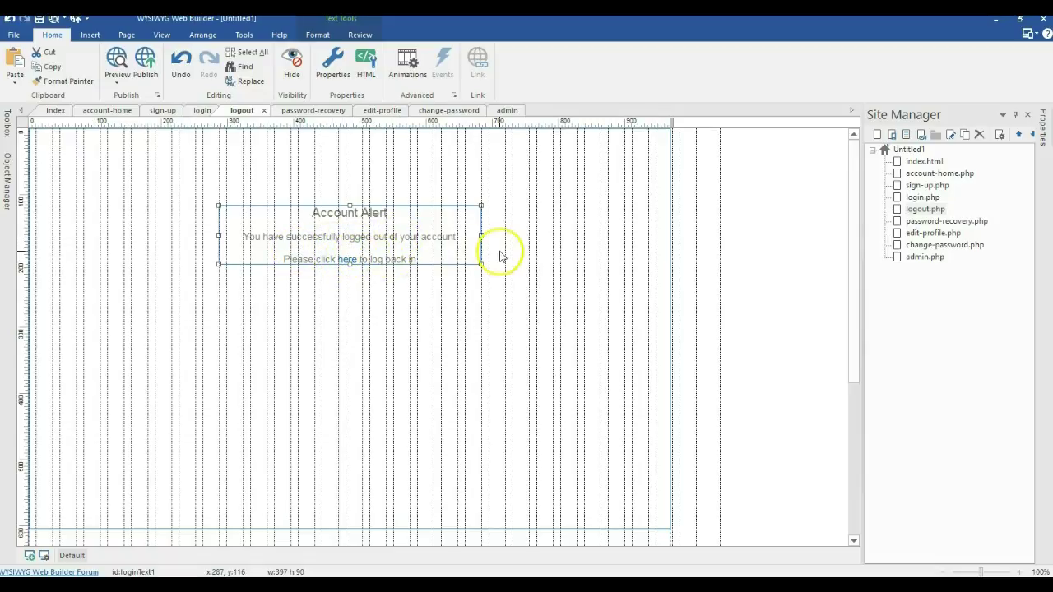
double_click(349, 256)
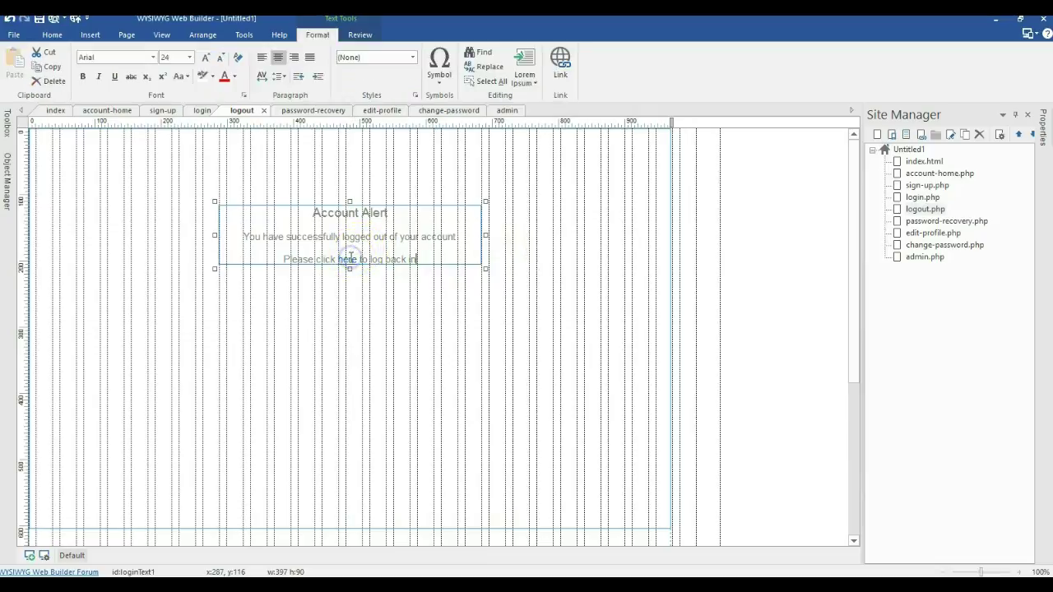
left_click(561, 66)
left_click(640, 214)
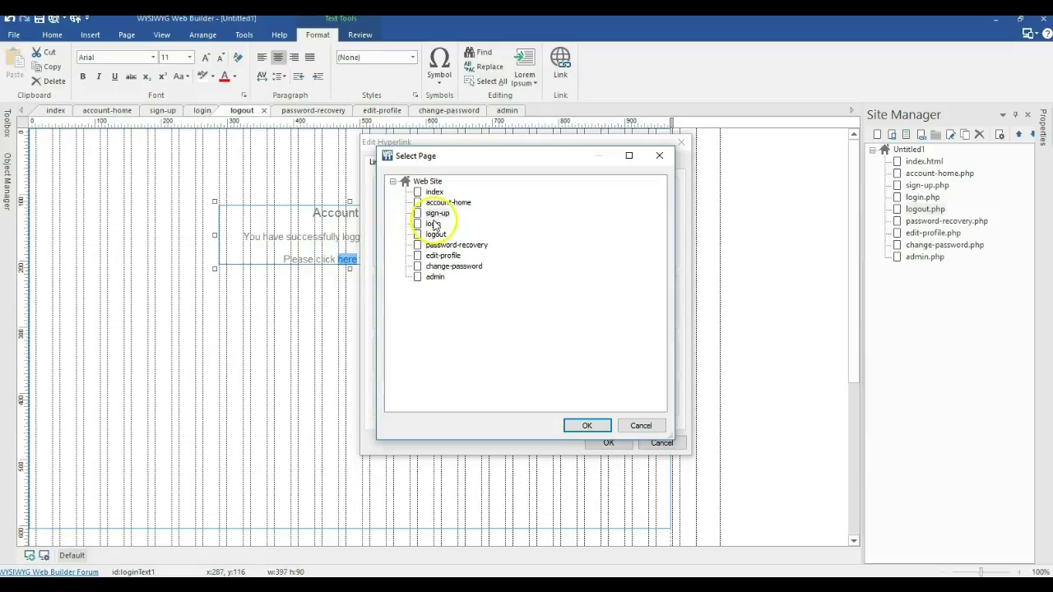
left_click(587, 425)
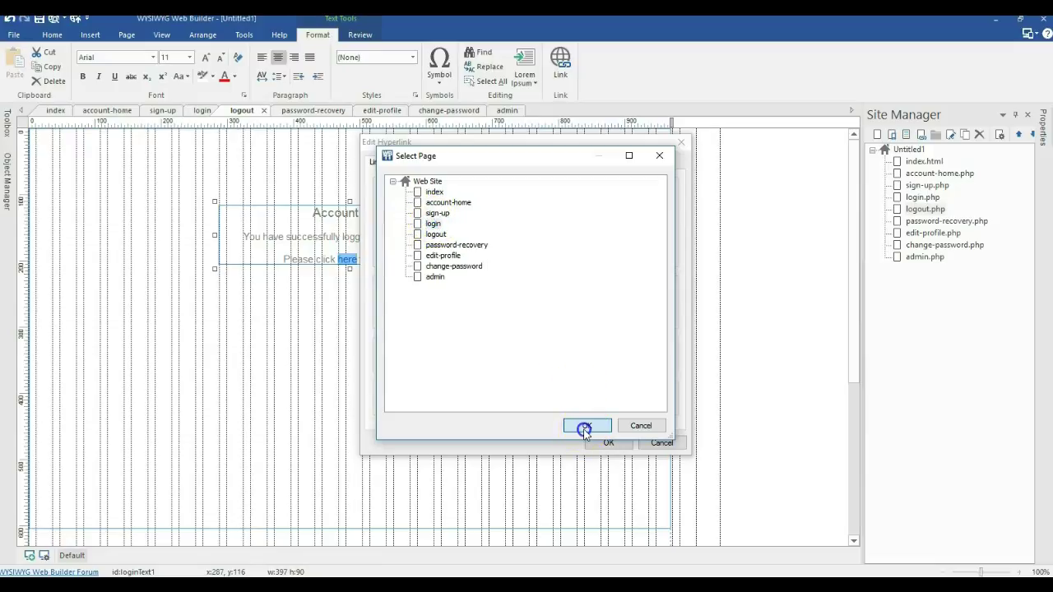
left_click(600, 442)
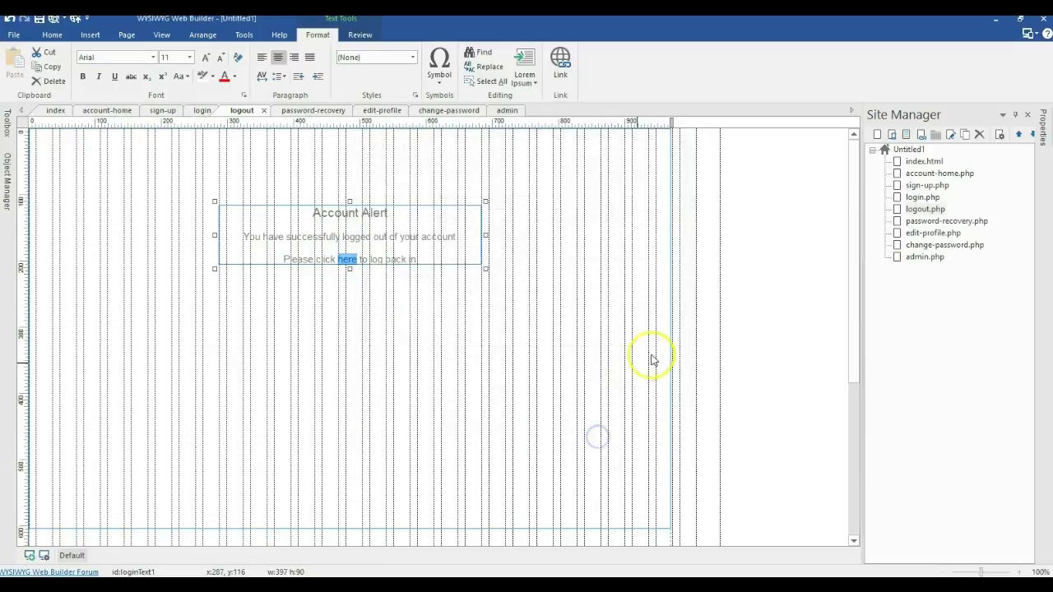
- Open the password-recovery page and examine its form's database and email settings
left_click(954, 221)
double_click(954, 221)
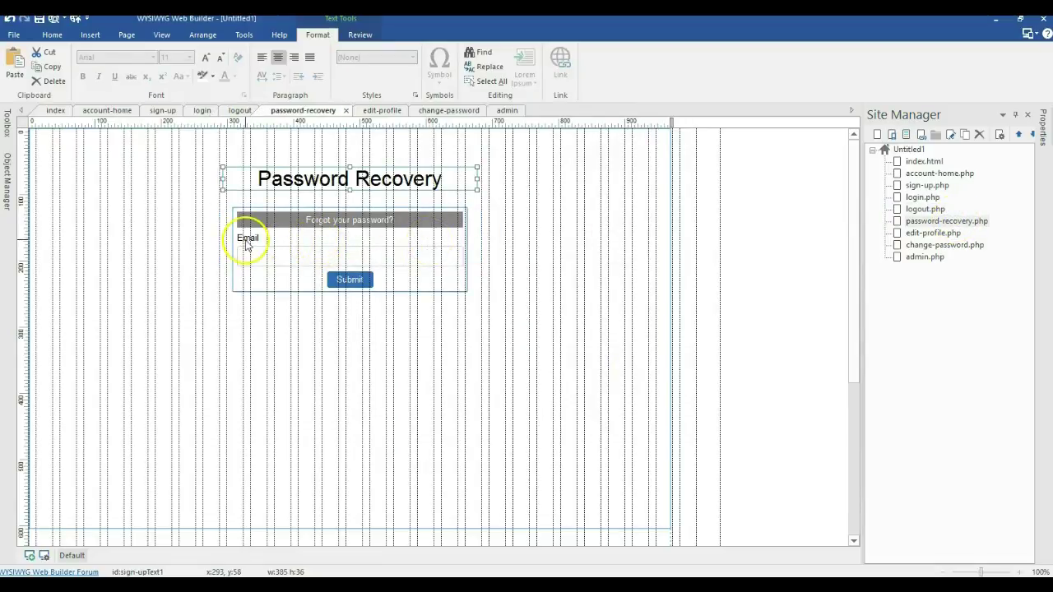
double_click(315, 247)
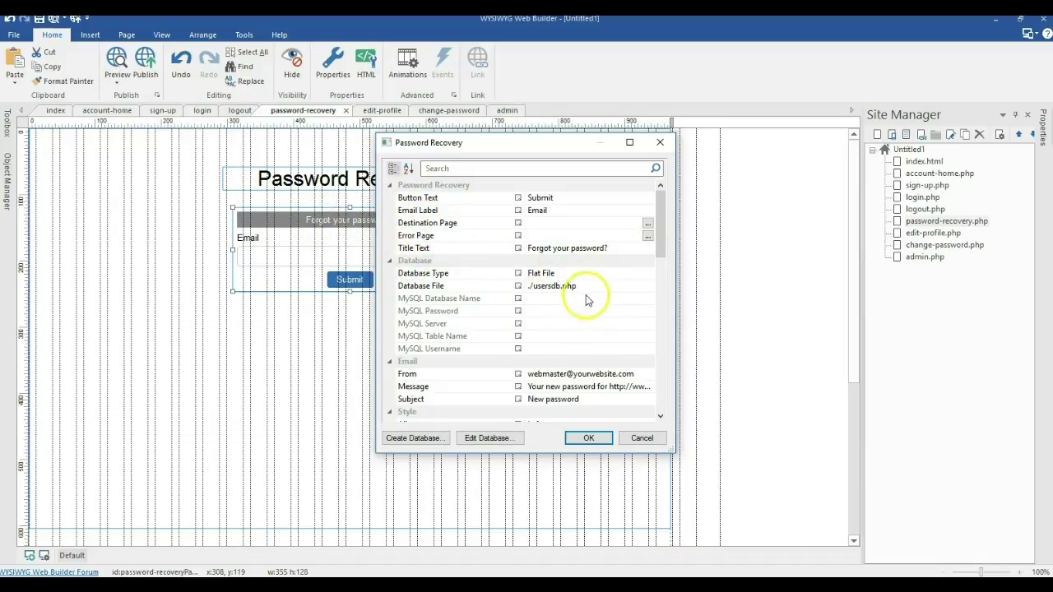
scroll(588, 305, "down", 1)
scroll(588, 304, "down", 2)
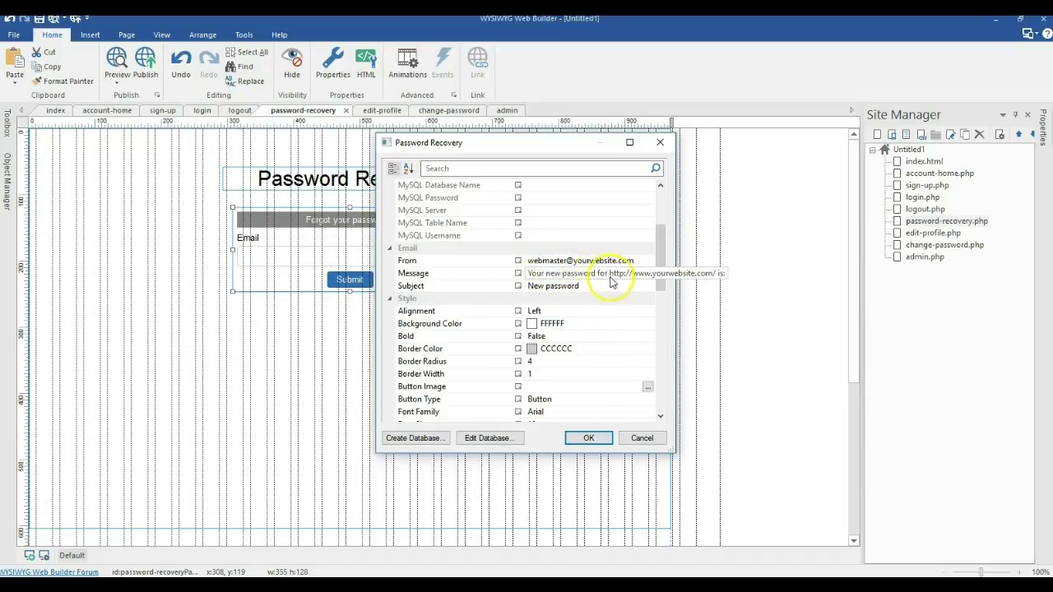
left_click(587, 438)
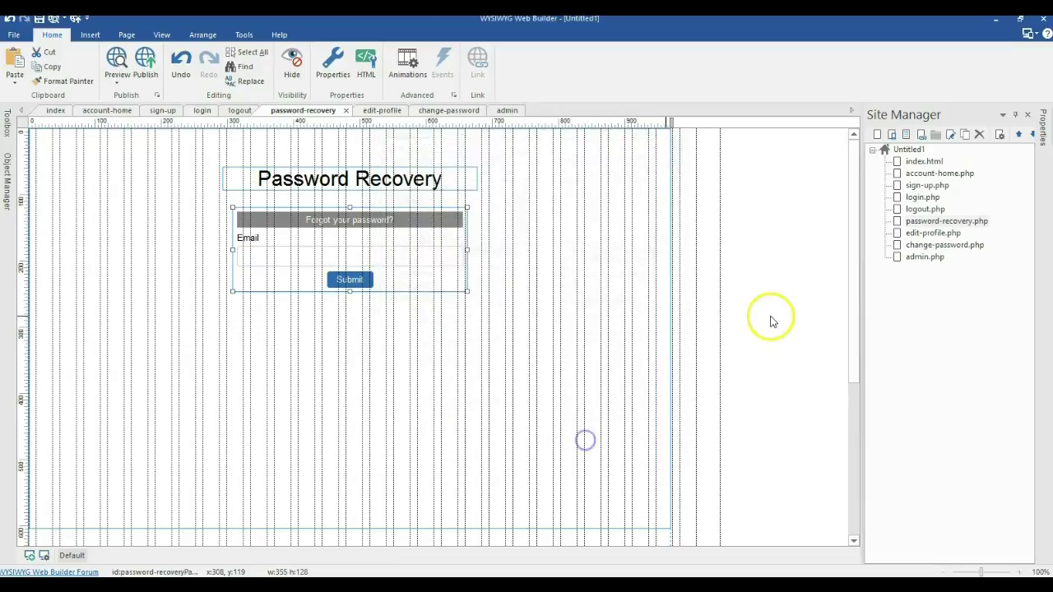
- Open the edit-profile page and examine its form's label, error message and database properties
double_click(932, 232)
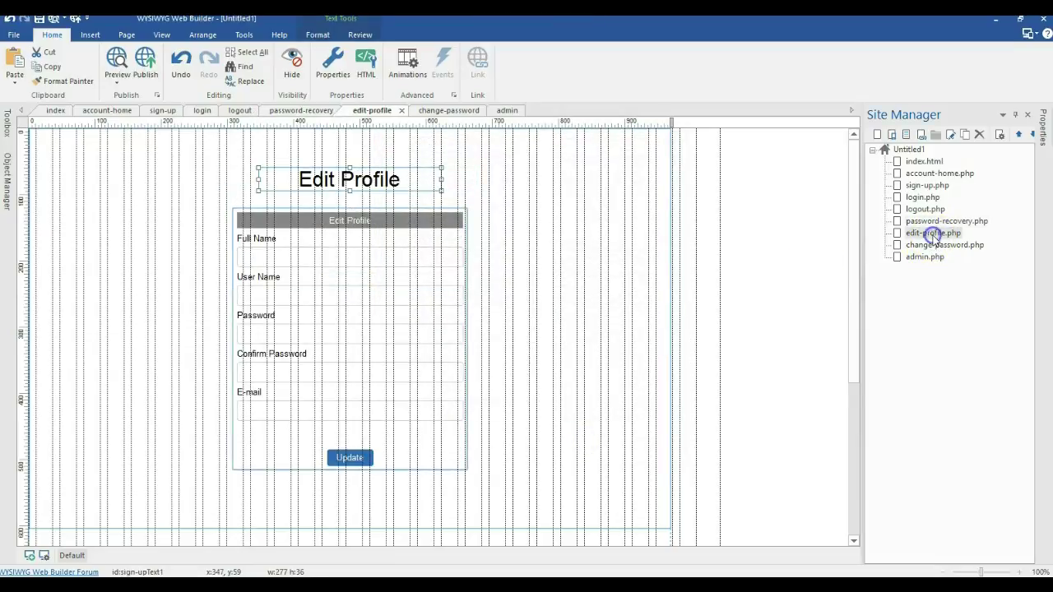
double_click(371, 323)
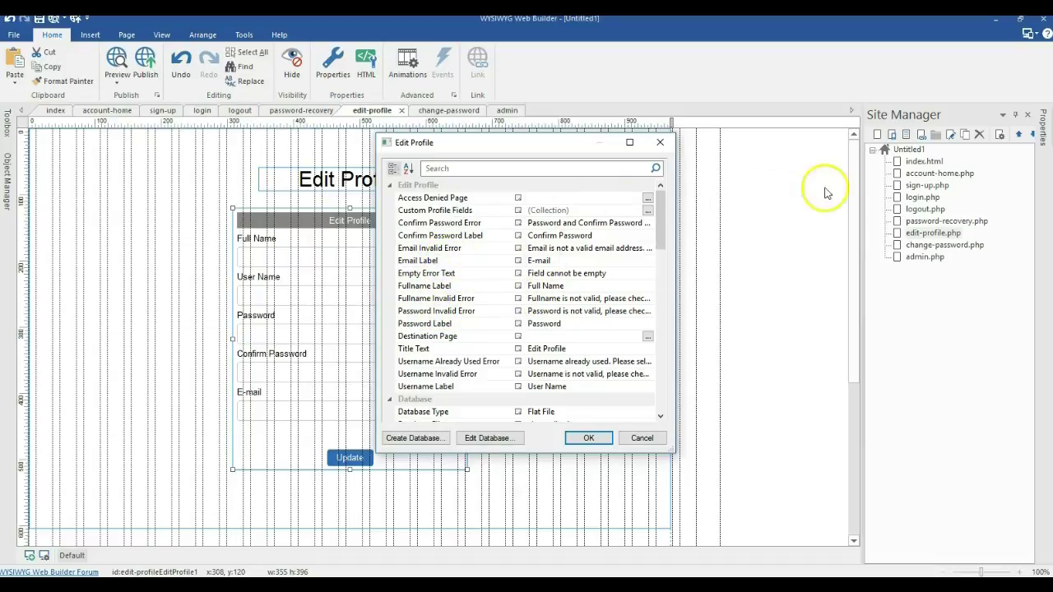
scroll(487, 271, "down", 2)
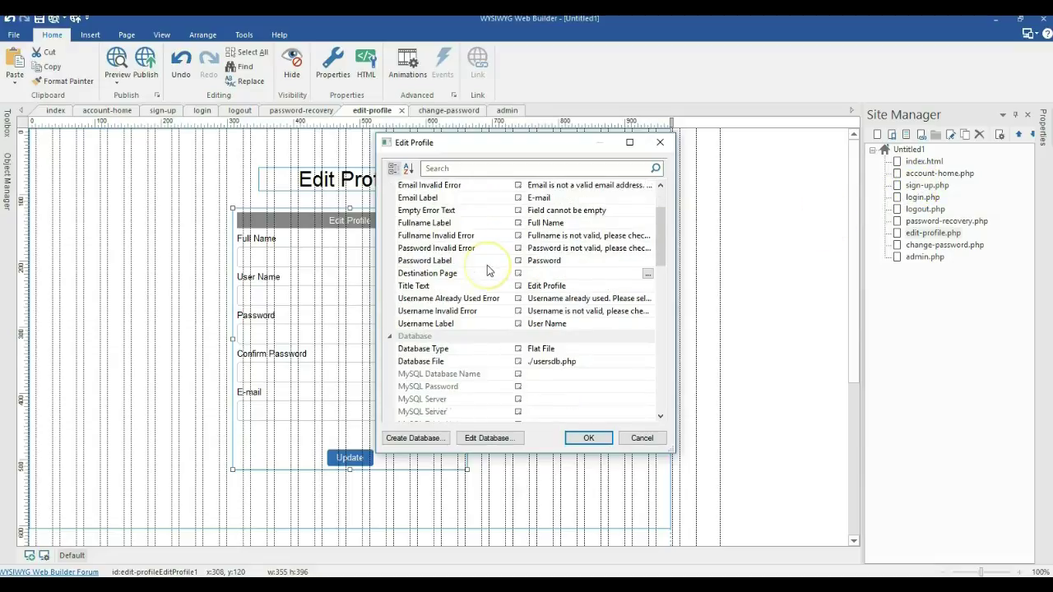
scroll(486, 269, "up", 3)
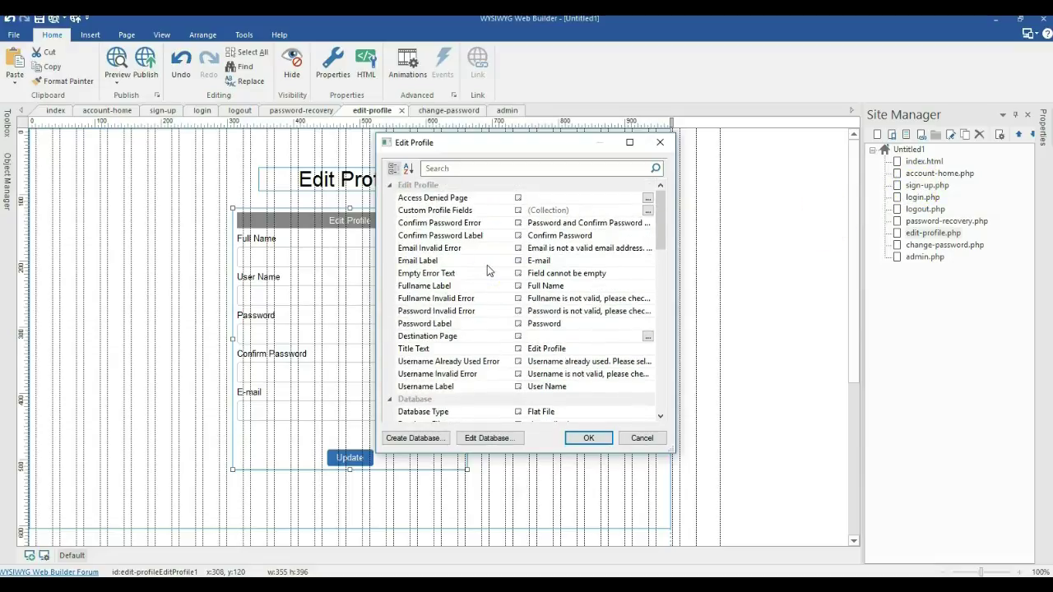
left_click(592, 437)
- Open the change-password page and examine its form's text and database properties
double_click(931, 244)
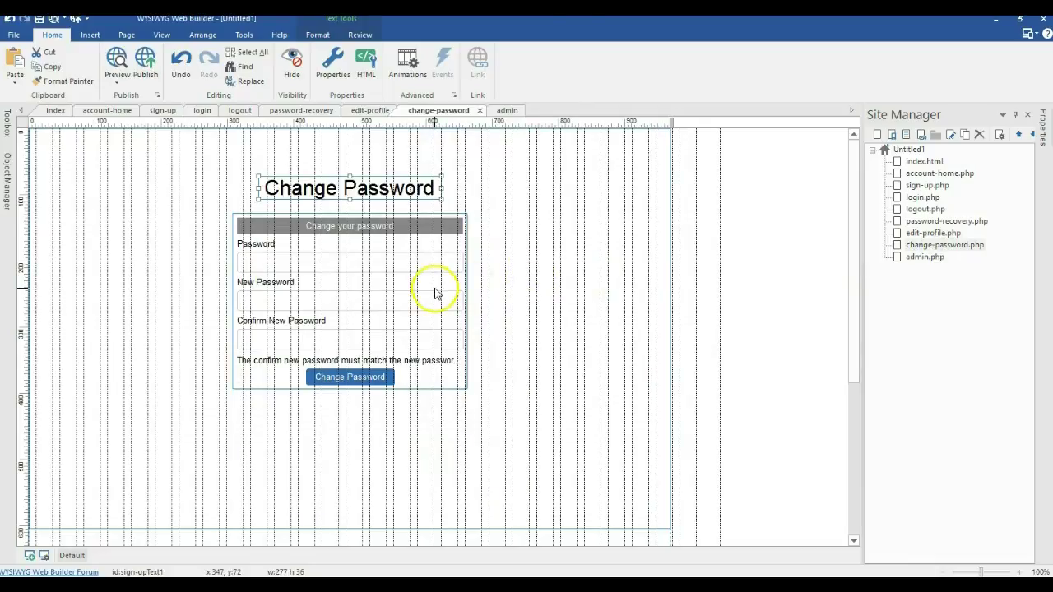
double_click(435, 293)
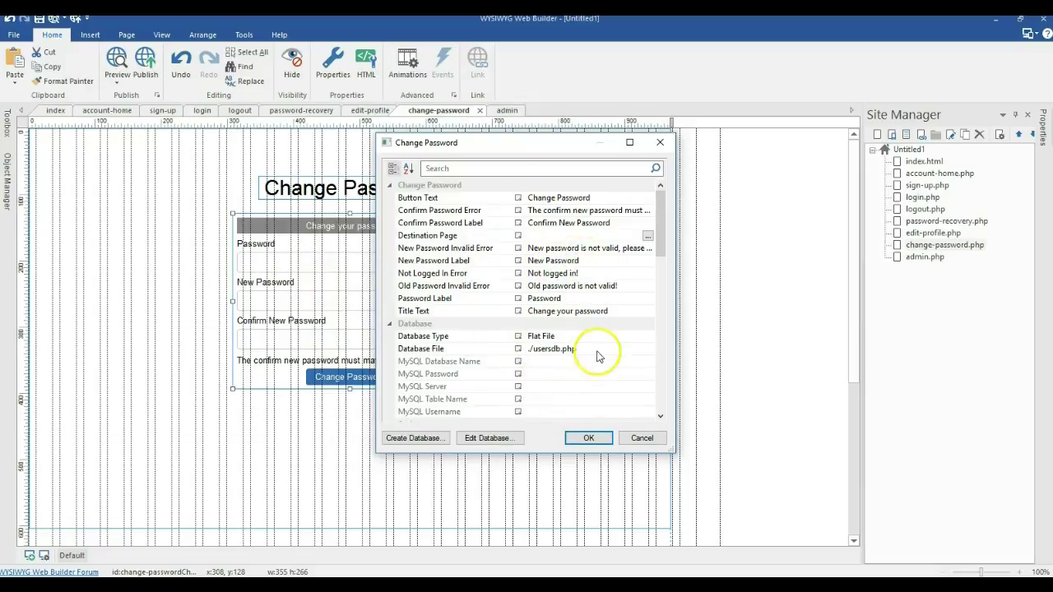
left_click(576, 439)
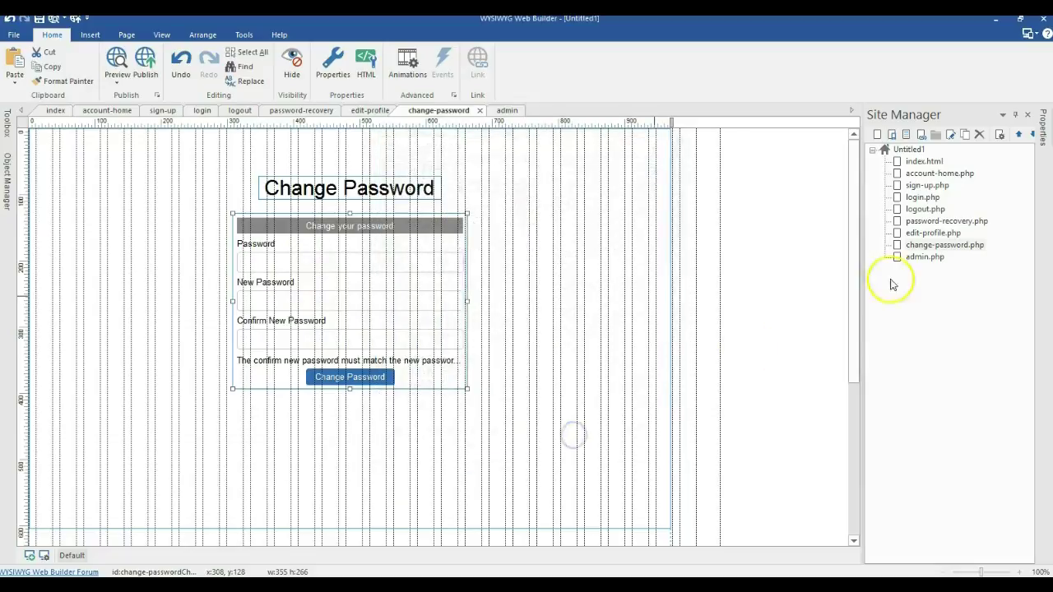
- Open the admin page and set a new admin password in its user administration table's properties
double_click(925, 258)
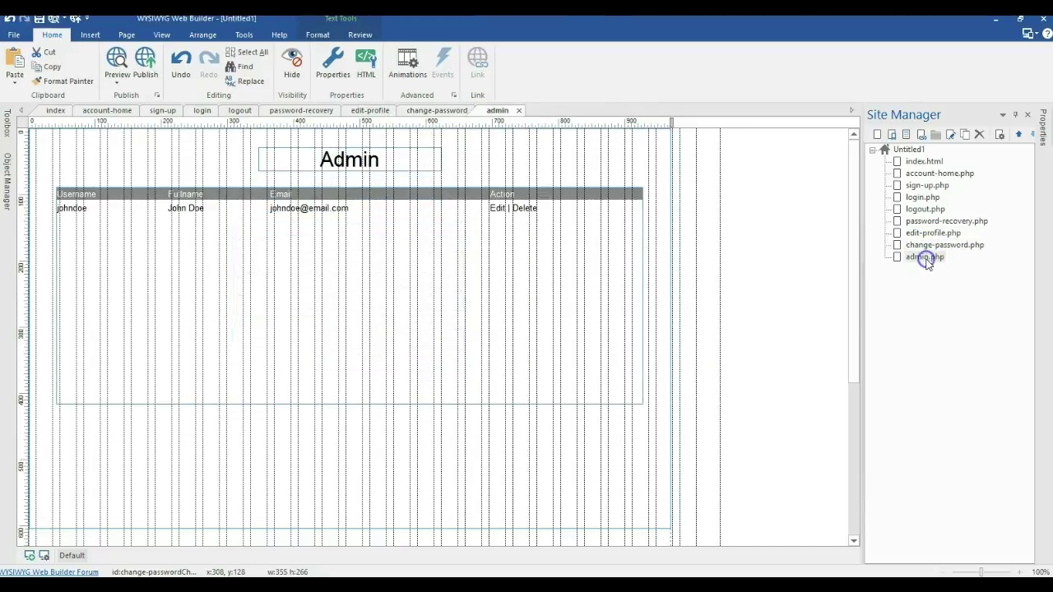
double_click(509, 276)
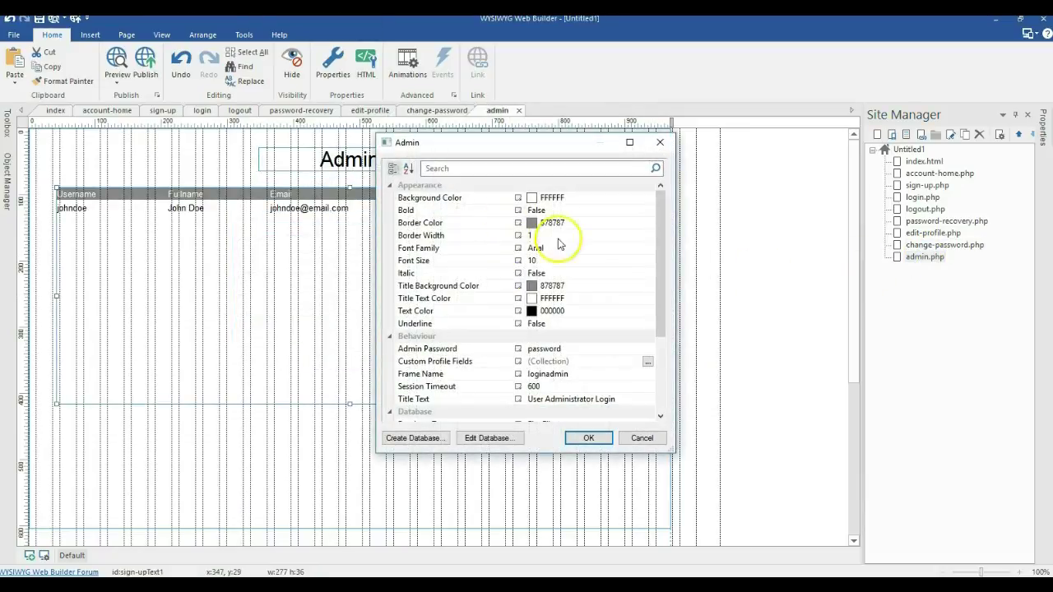
left_click_drag(657, 214, 652, 268)
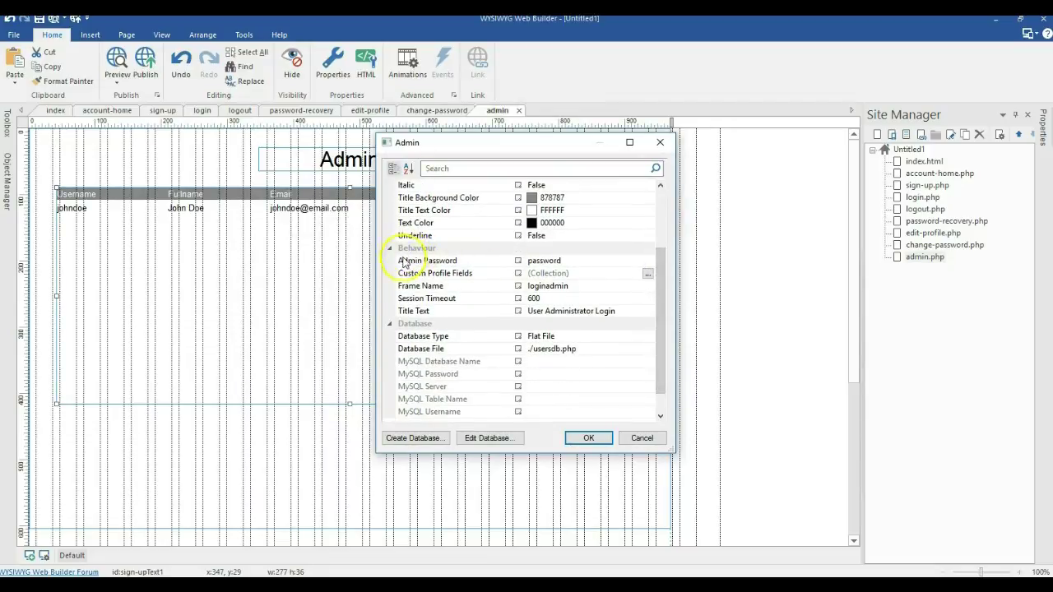
left_click(562, 260)
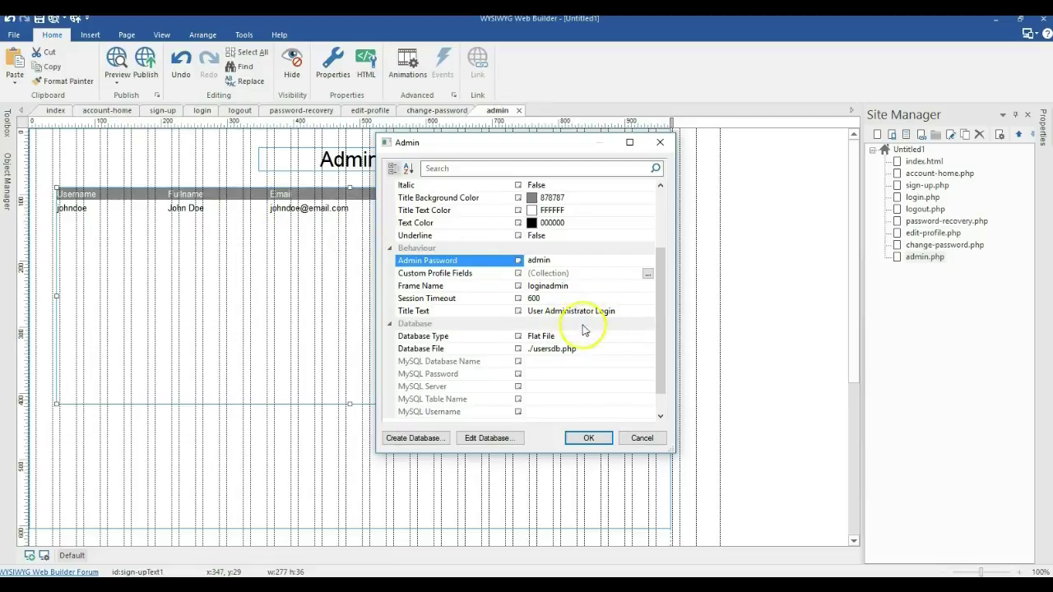
scroll(530, 329, "down", 1)
scroll(534, 326, "up", 2)
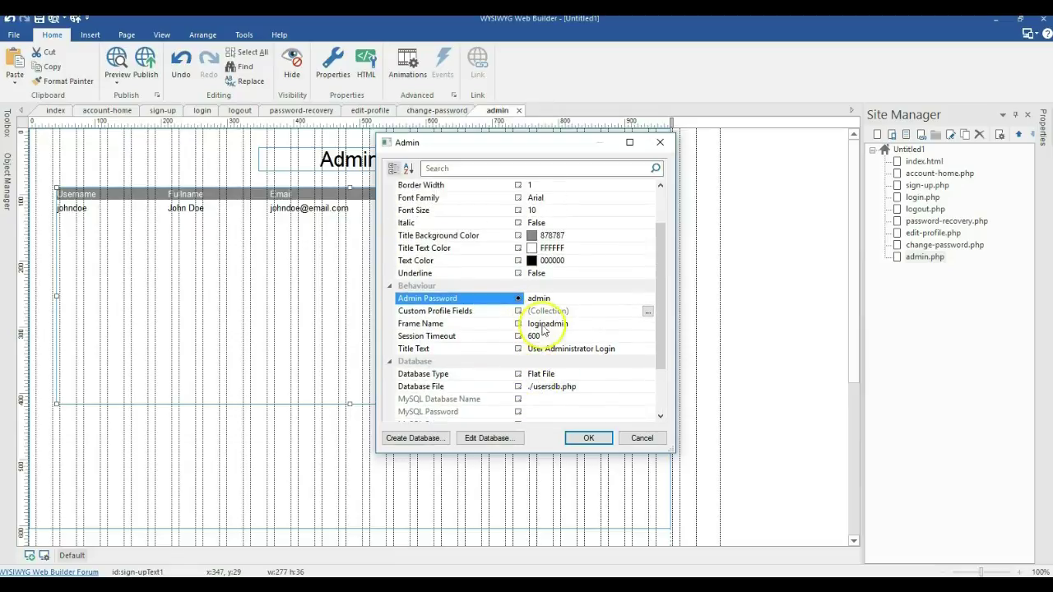
left_click(588, 438)
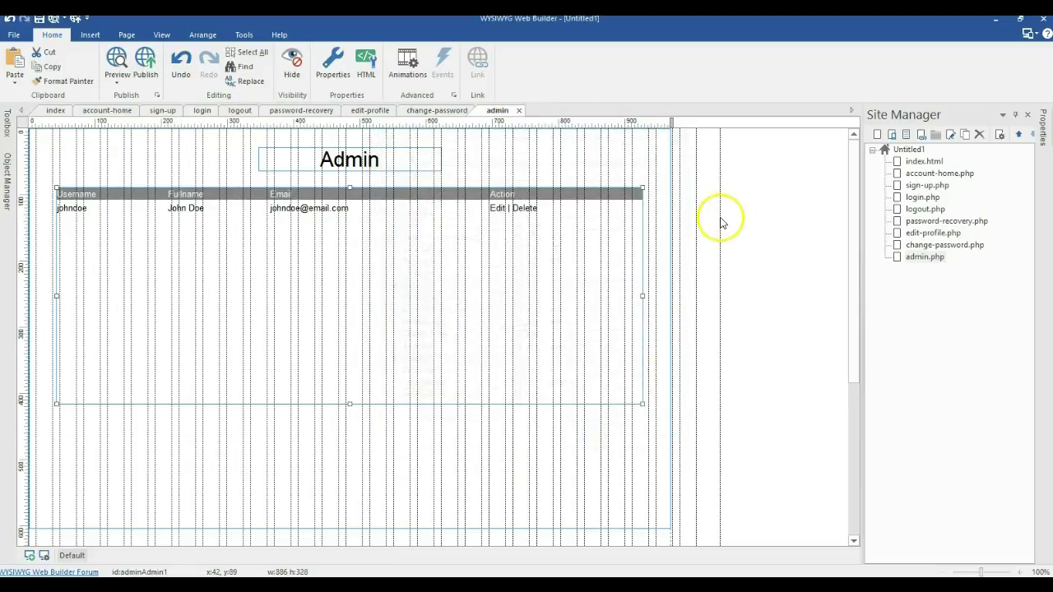